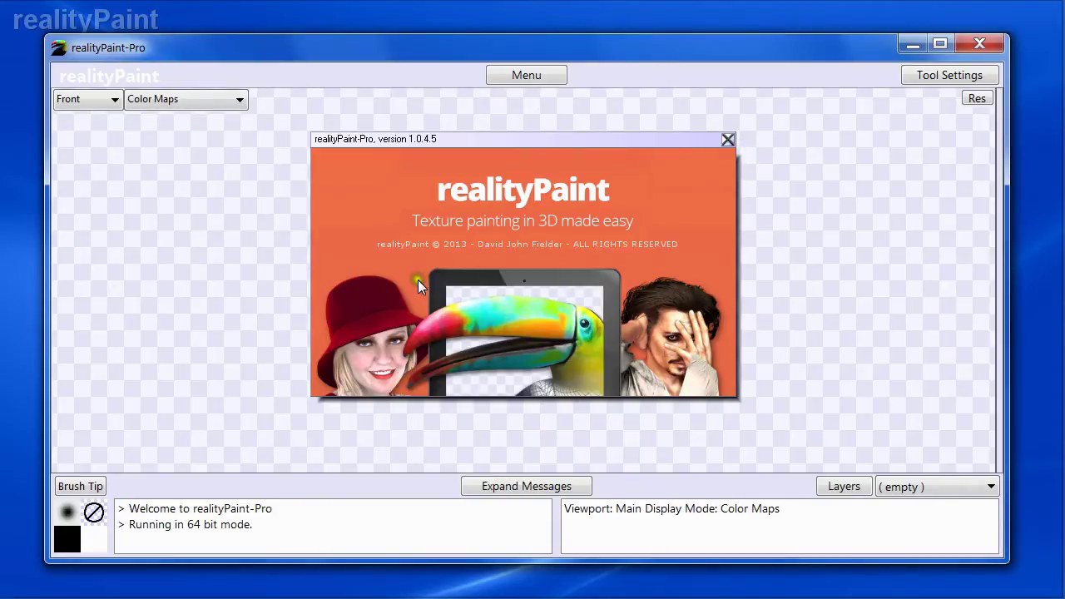
# - Open the Action Center and show the Utility Tools
pyautogui.press('space')
pyautogui.click(235, 350)
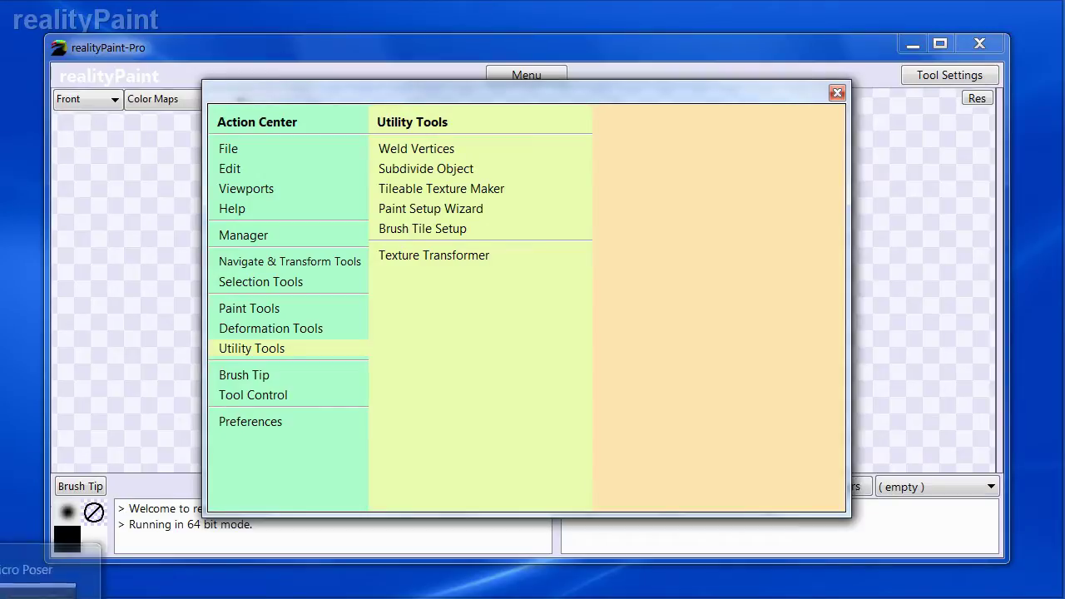
# - Switch to Poser and examine the Victoria4 figure from the torso up to a close-up of the face
pyautogui.click(25, 598)
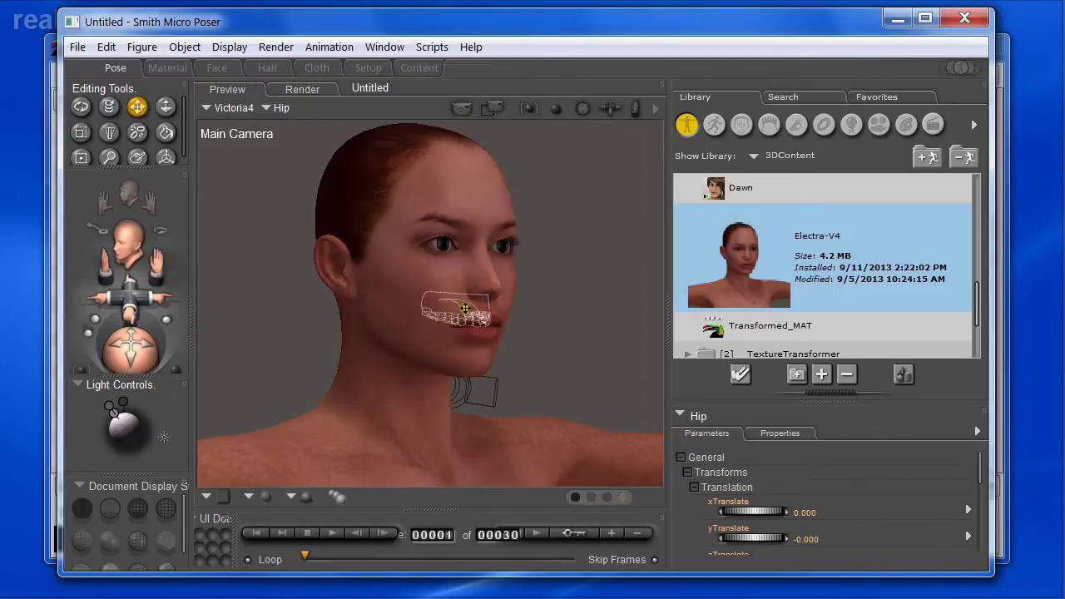
pyautogui.moveTo(139, 302); pyautogui.dragTo(156, 317)
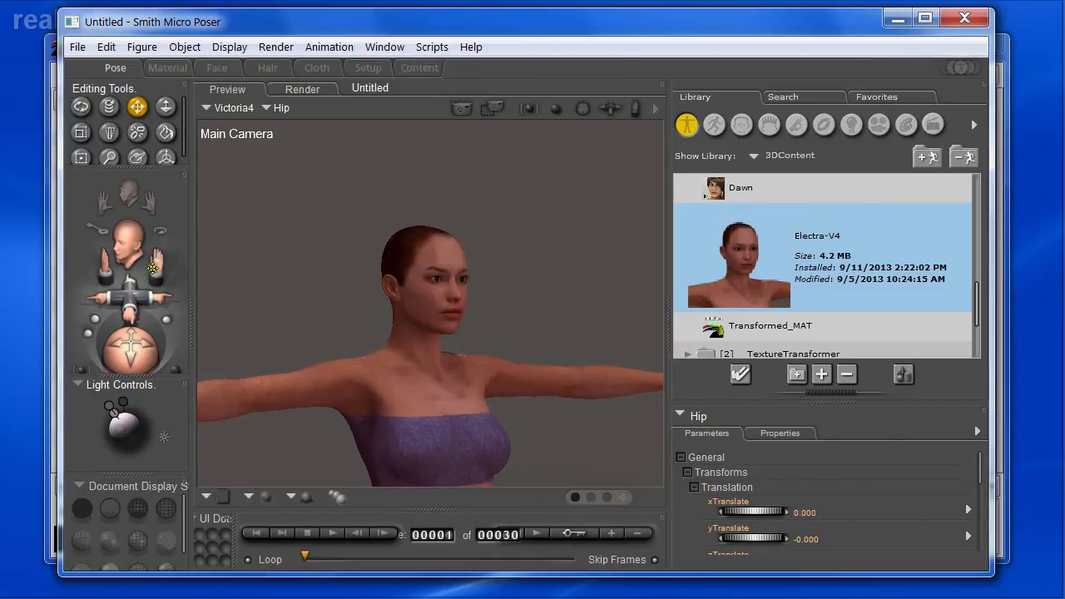
pyautogui.moveTo(161, 232); pyautogui.dragTo(164, 227)
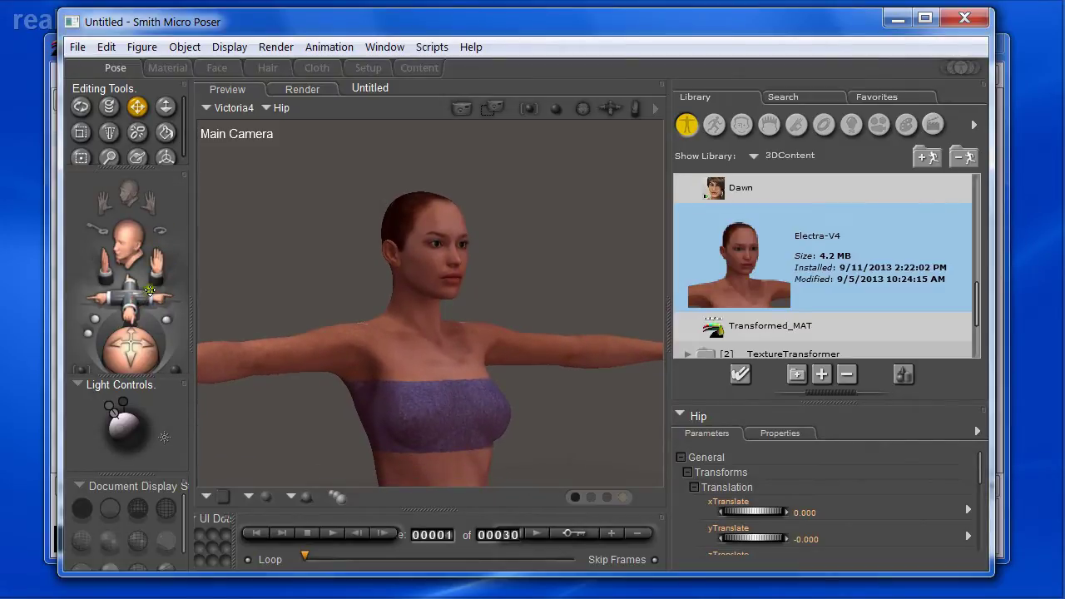
pyautogui.moveTo(158, 221)
pyautogui.mouseDown()
pyautogui.moveTo(157, 208)
pyautogui.moveTo(157, 228)
pyautogui.mouseUp()
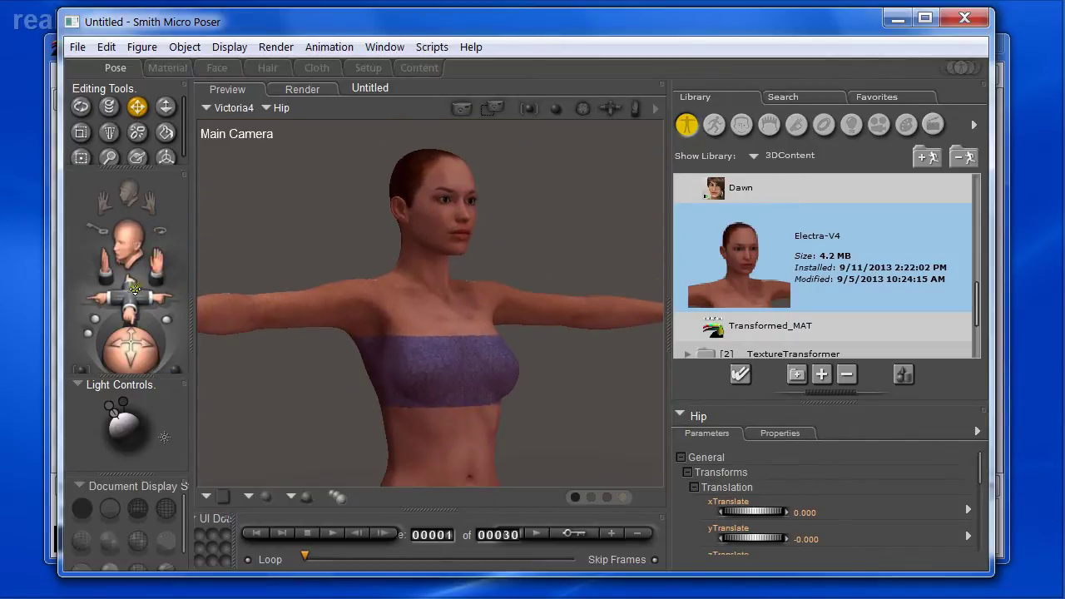
pyautogui.moveTo(135, 290); pyautogui.dragTo(133, 308)
pyautogui.moveTo(158, 248); pyautogui.dragTo(136, 343)
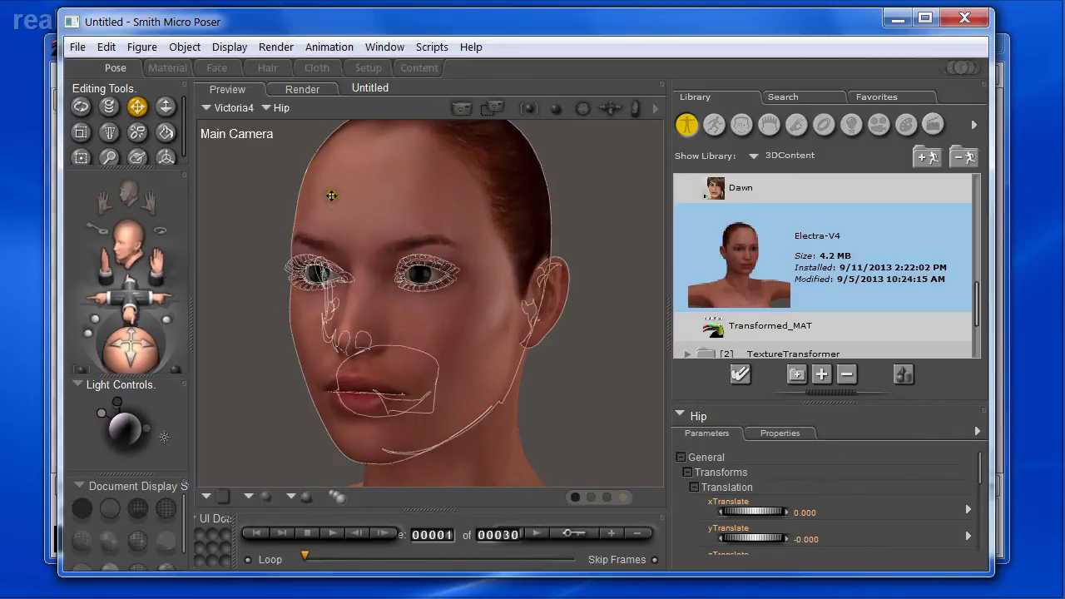
# - Inspect the material nodes of the figure's 1_SkinFace material in the Material room
pyautogui.click(169, 68)
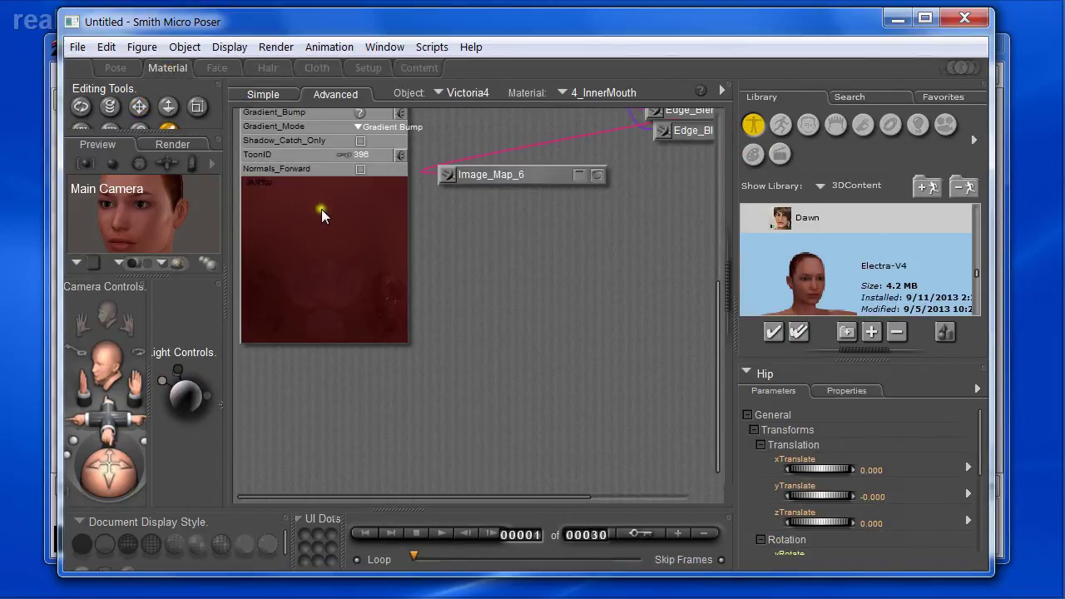
pyautogui.moveTo(717, 297); pyautogui.dragTo(744, 98)
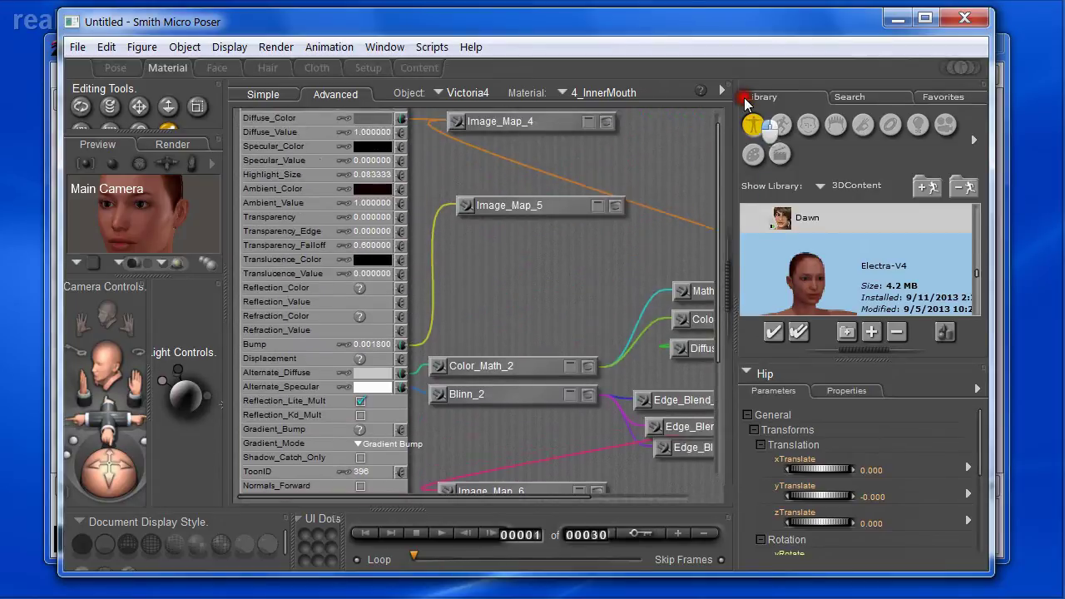
pyautogui.click(145, 182)
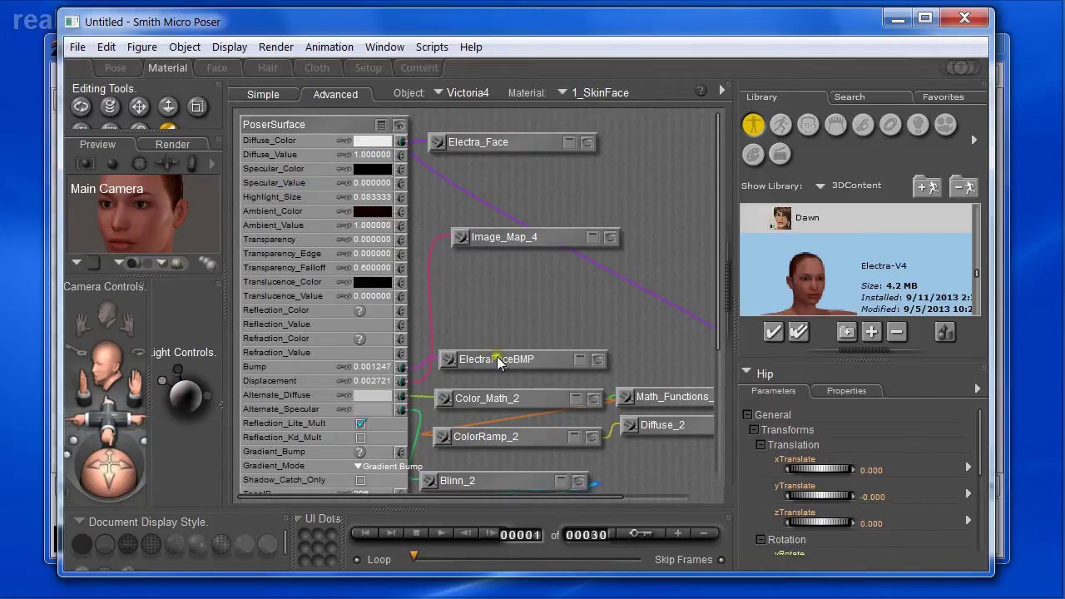
# - Return to the Pose room, view the figure's face from a slightly different angle, and minimize Poser
pyautogui.click(138, 105)
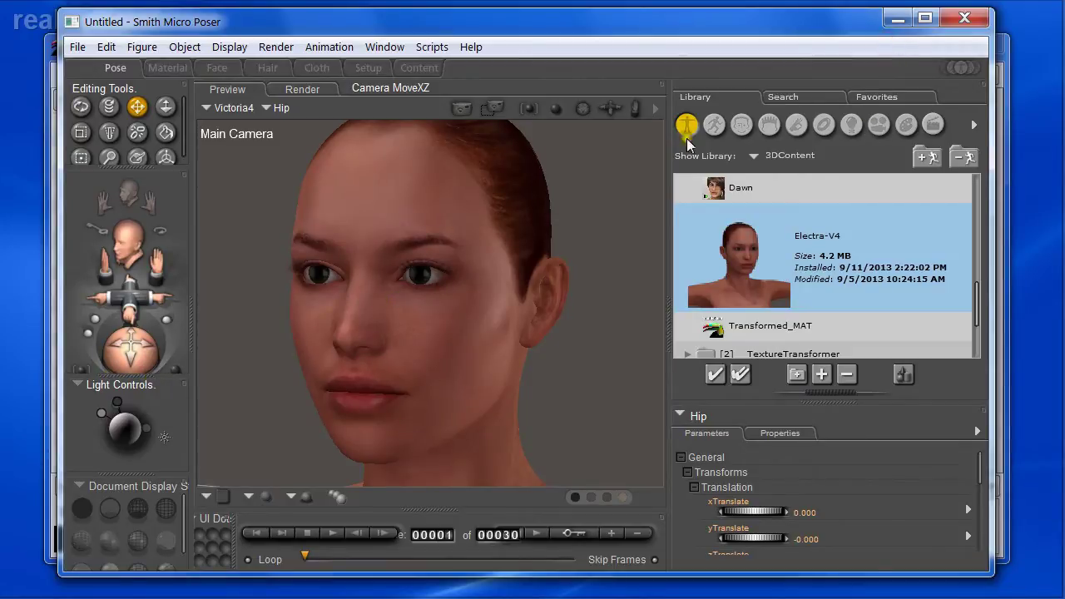
pyautogui.moveTo(144, 301)
pyautogui.mouseDown()
pyautogui.moveTo(142, 318)
pyautogui.moveTo(138, 292)
pyautogui.mouseUp()
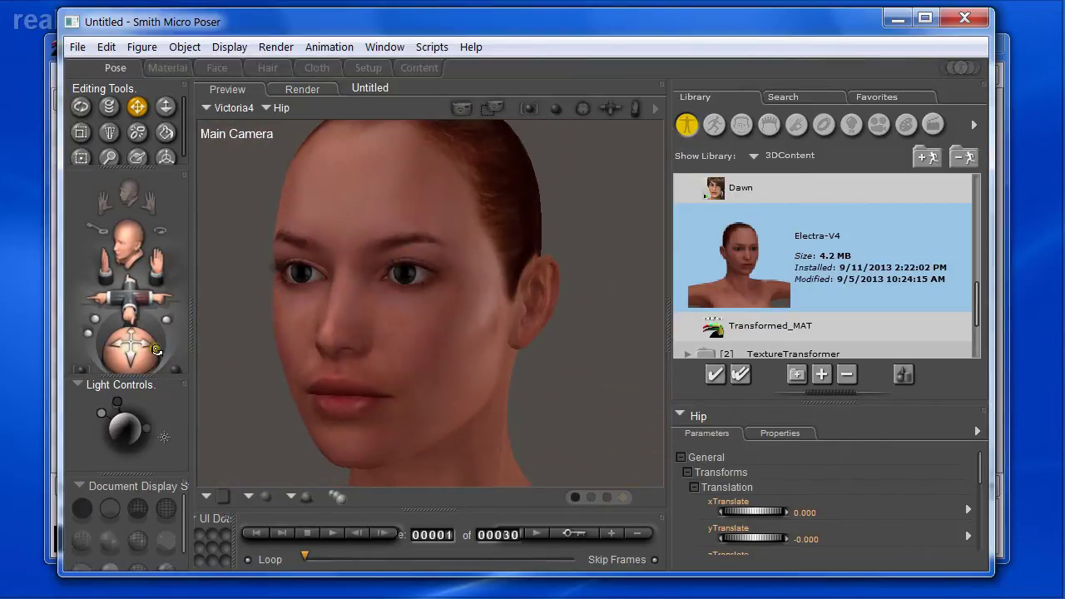
pyautogui.moveTo(127, 344); pyautogui.dragTo(157, 345)
pyautogui.moveTo(133, 297)
pyautogui.mouseDown()
pyautogui.moveTo(135, 319)
pyautogui.moveTo(134, 303)
pyautogui.mouseUp()
pyautogui.click(897, 19)
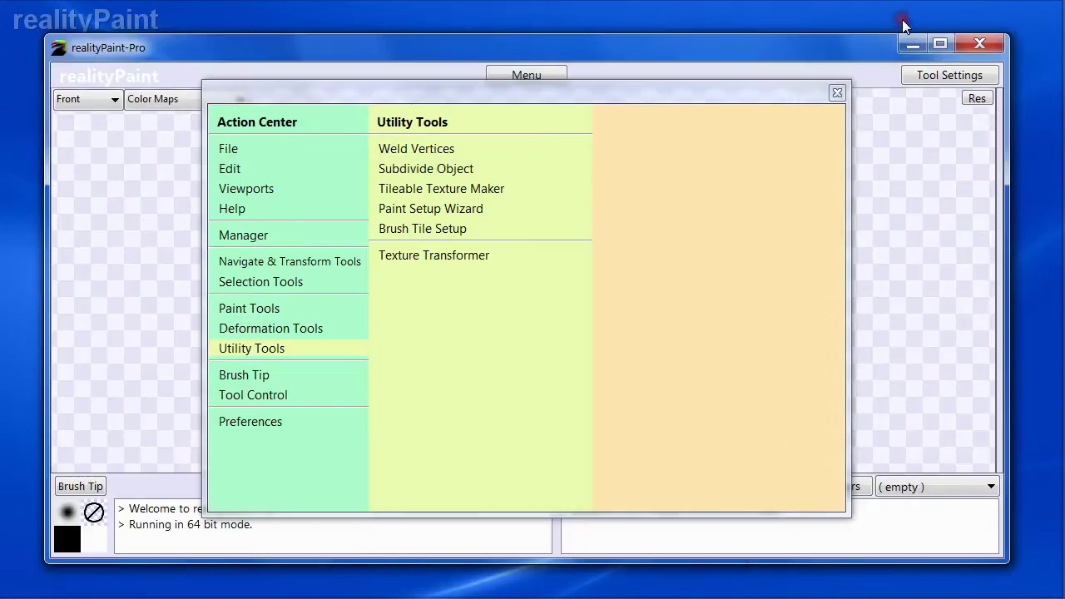
# - Start the Texture Transformer utility and proceed past its welcome page
pyautogui.click(422, 257)
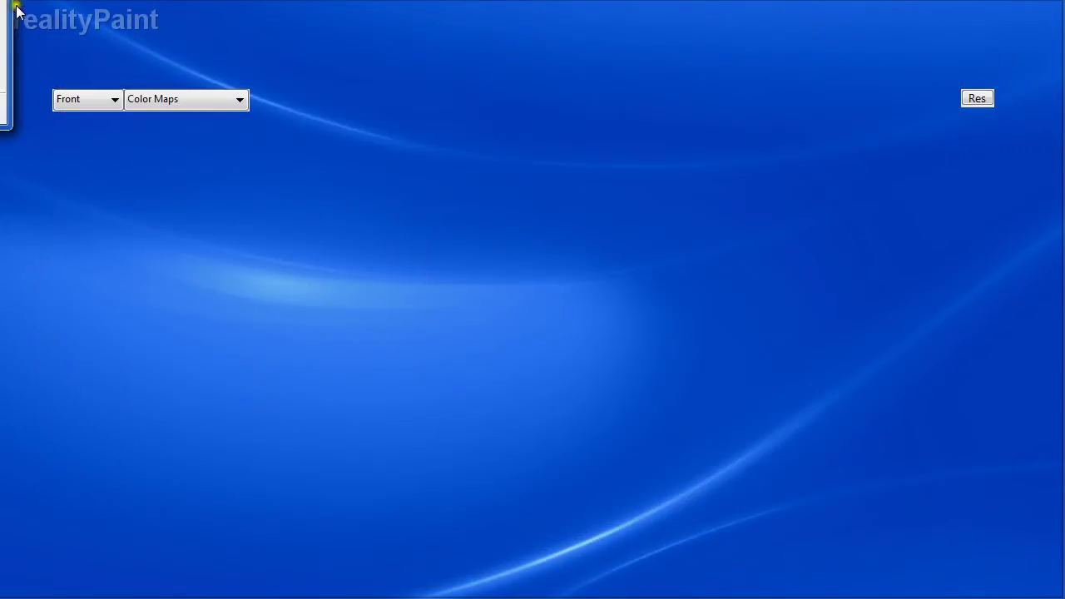
pyautogui.moveTo(439, 59); pyautogui.dragTo(456, 68)
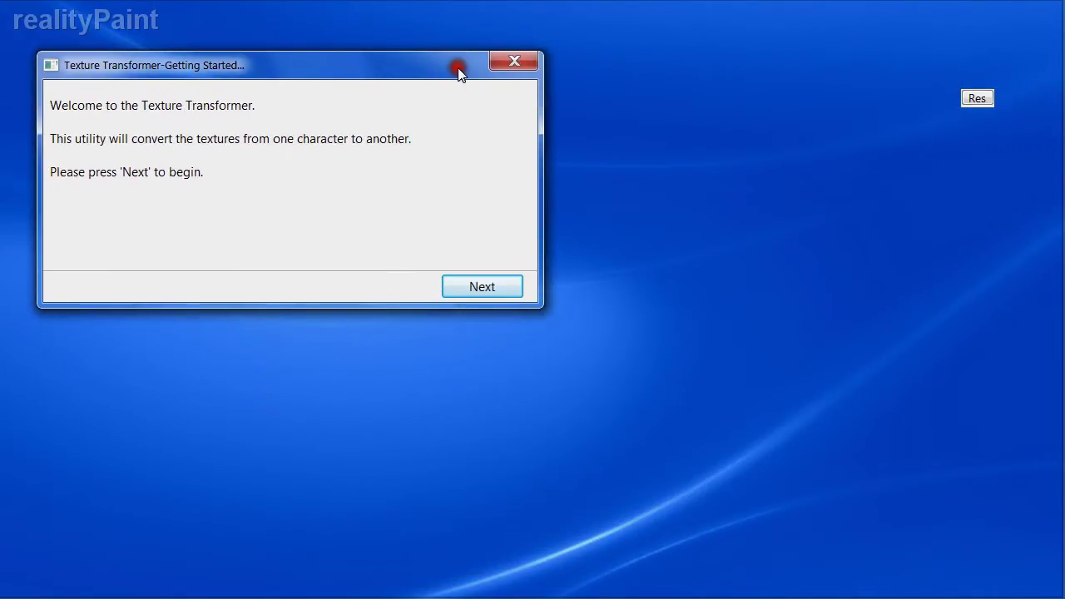
pyautogui.click(480, 283)
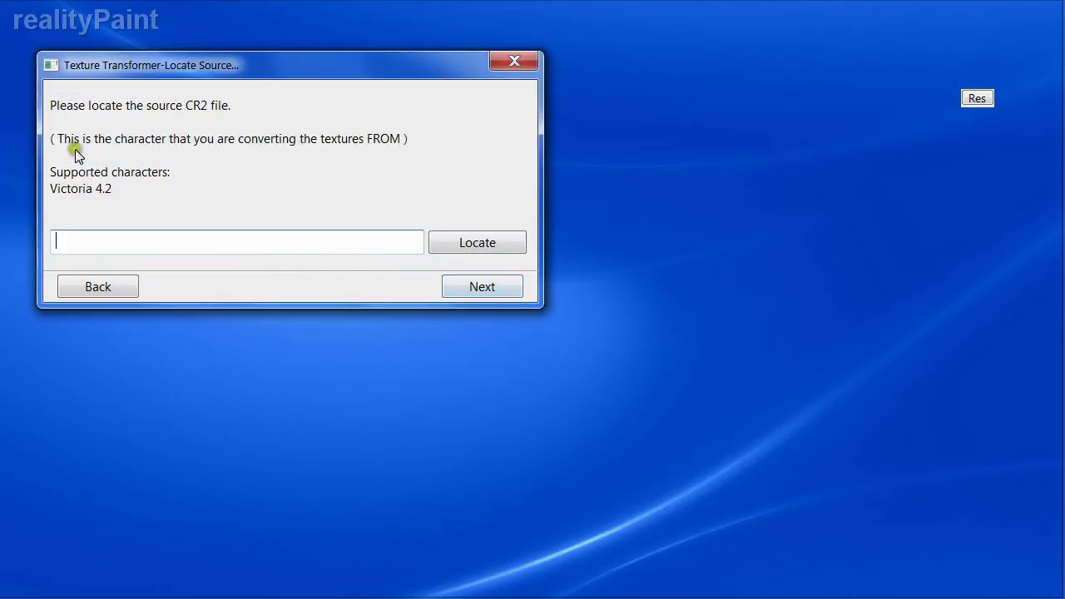
# - Choose Electra-V4.cr2 from the Texture Transformer Test folder as the source character and continue
pyautogui.click(491, 246)
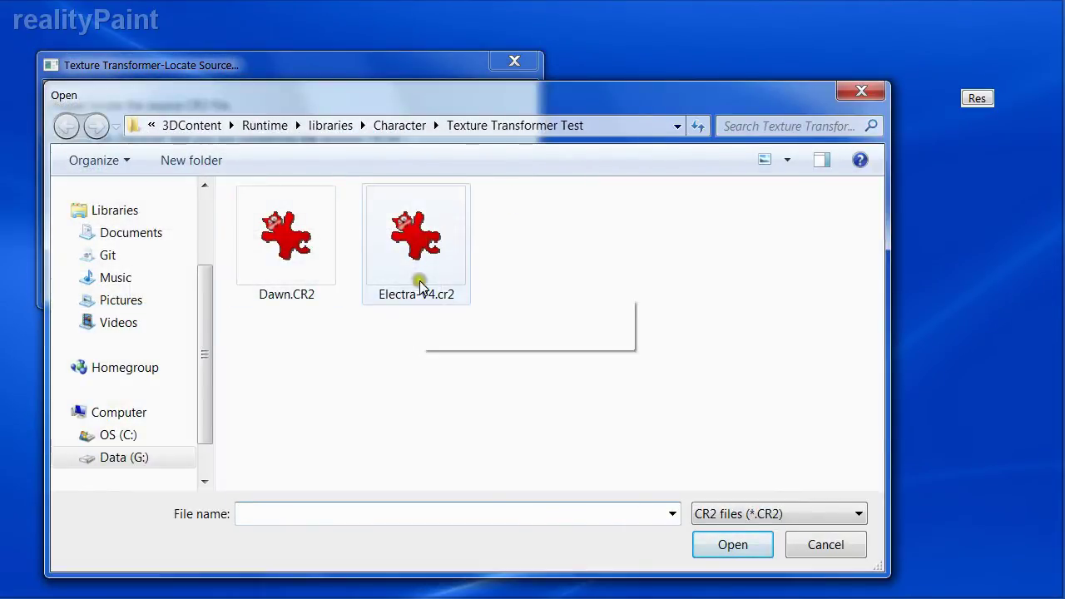
pyautogui.click(399, 222)
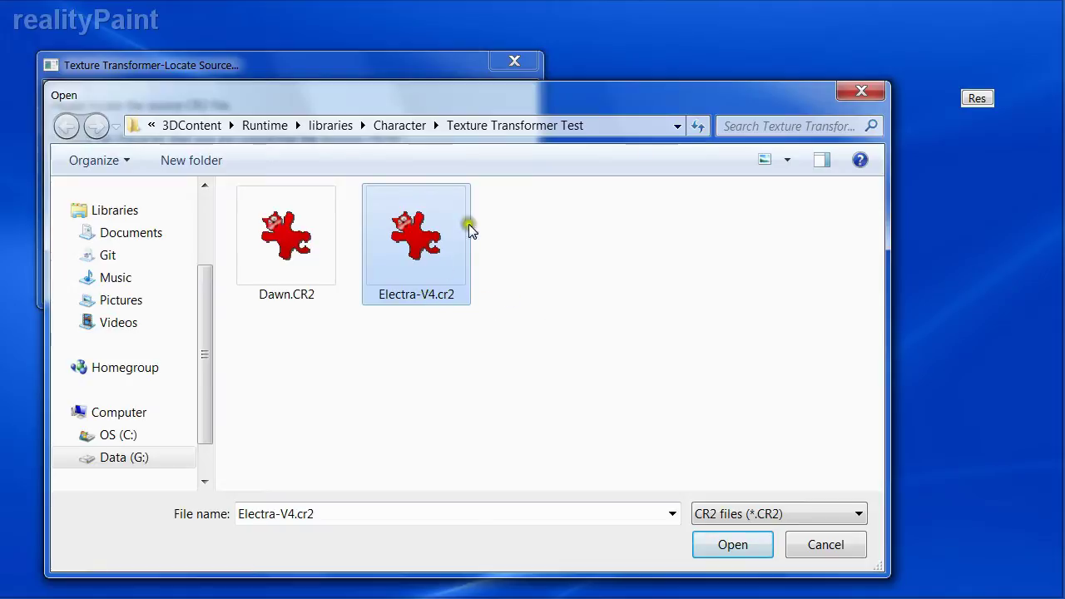
pyautogui.click(726, 544)
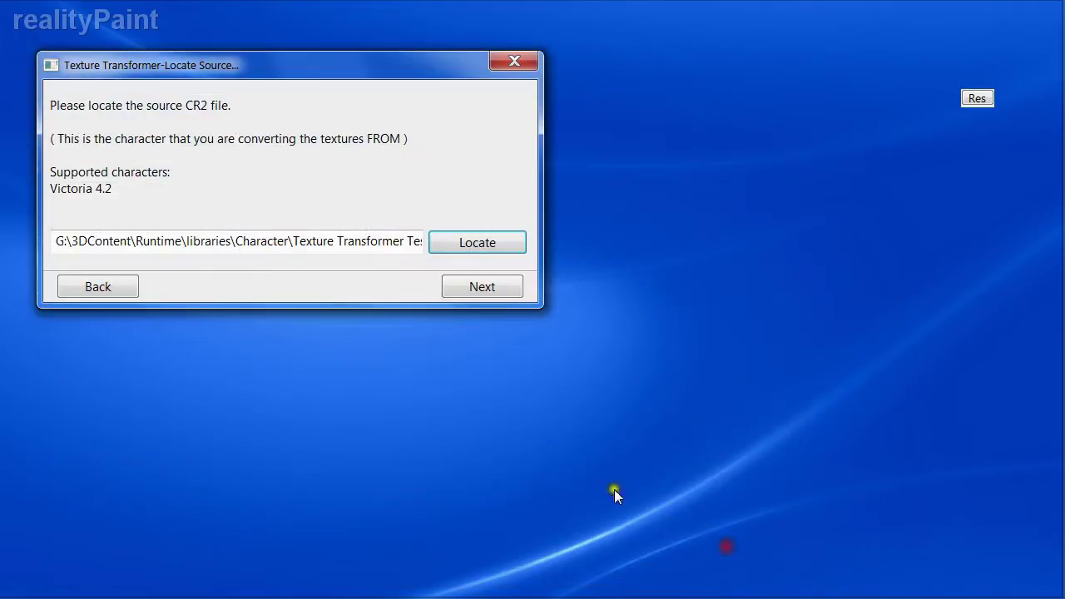
pyautogui.click(481, 288)
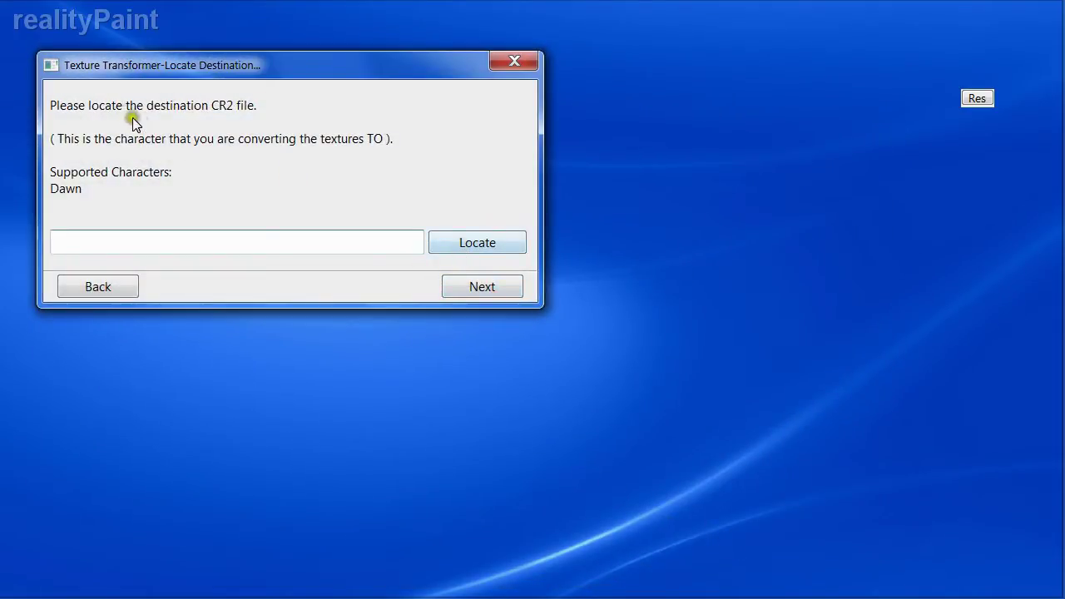
# - Choose Dawn.CR2 from the Texture Transformer Test folder as the destination character and continue
pyautogui.click(488, 250)
pyautogui.click(470, 243)
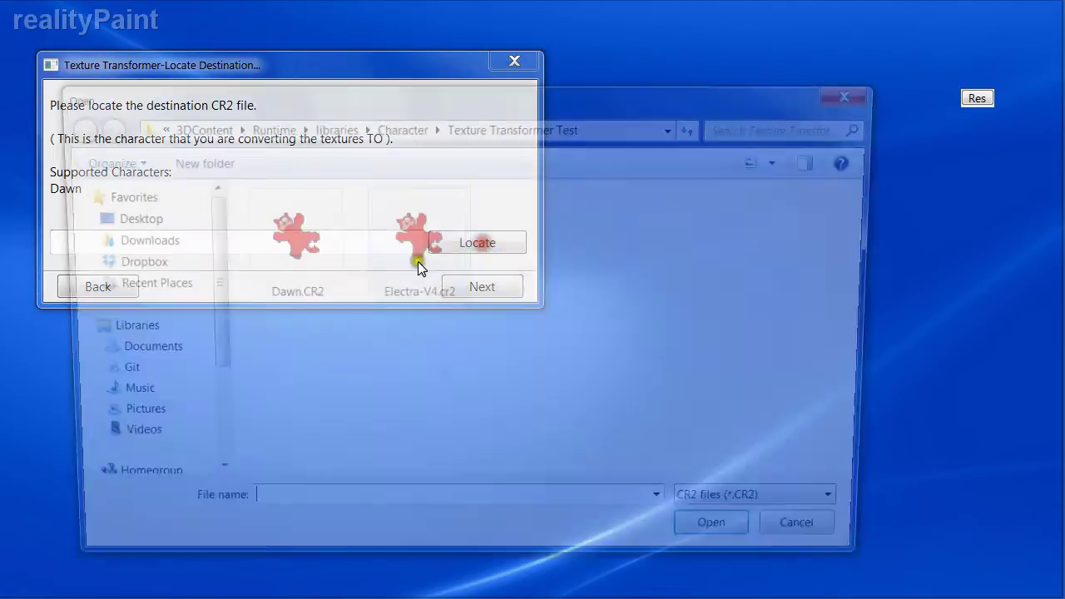
pyautogui.click(317, 250)
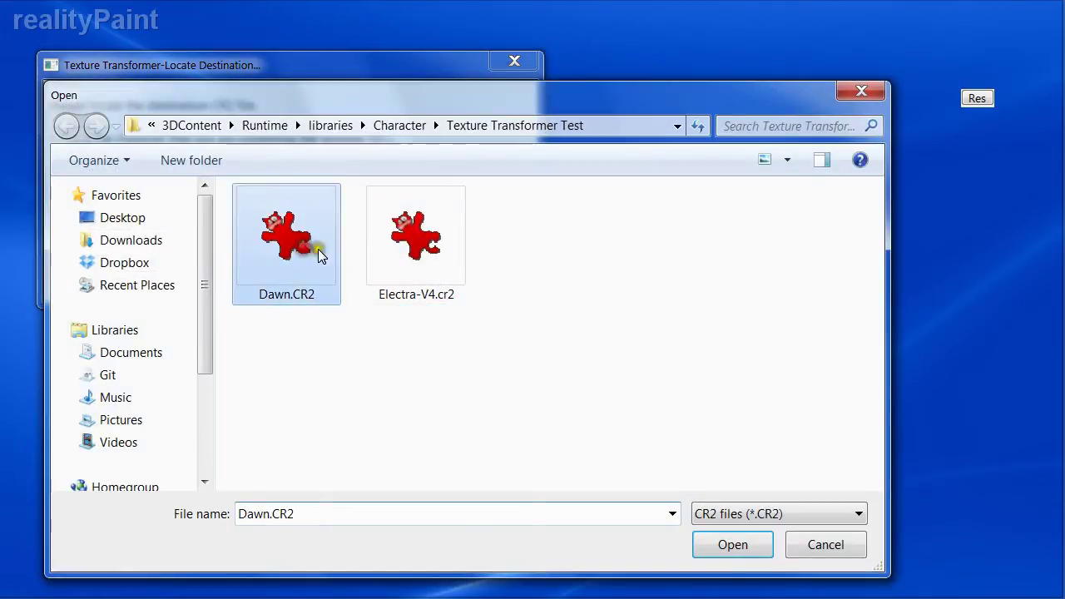
pyautogui.click(733, 544)
pyautogui.click(479, 286)
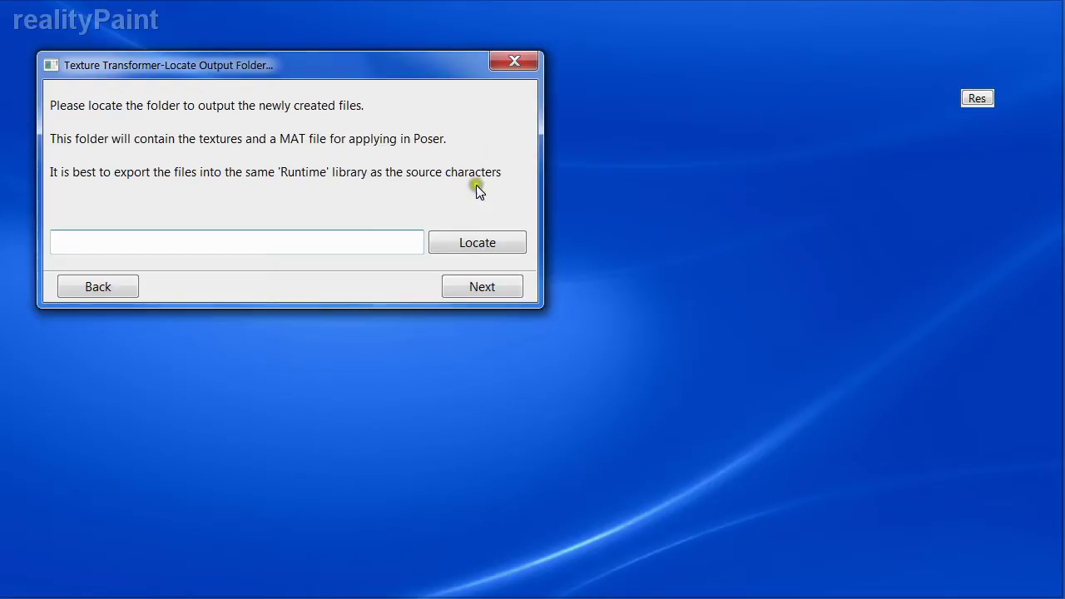
# - Set the Texture Transformer Test folder as the output folder for the new files and continue
pyautogui.click(465, 246)
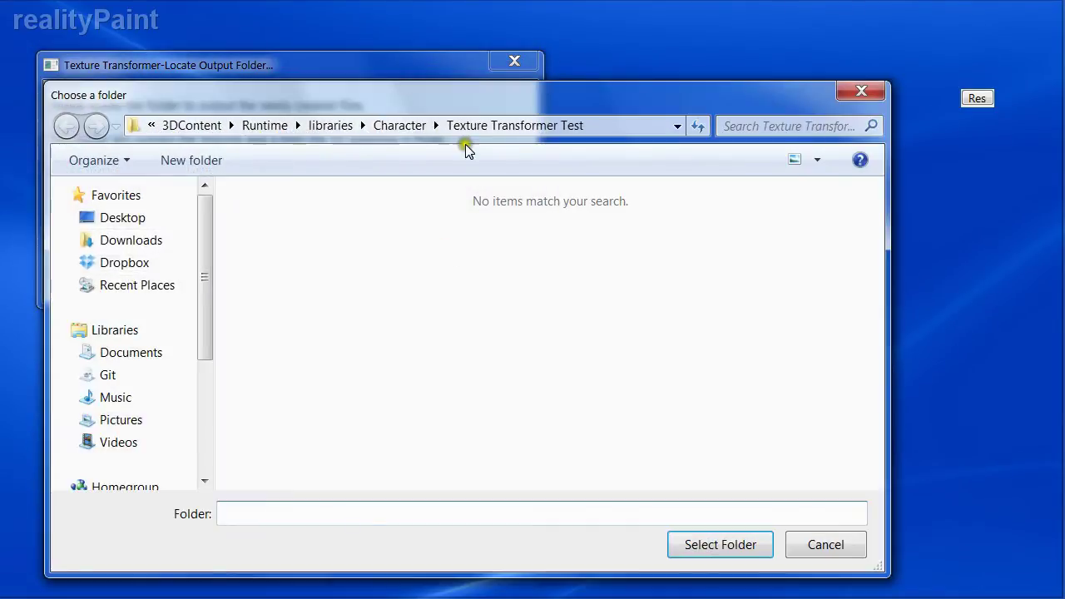
pyautogui.click(719, 543)
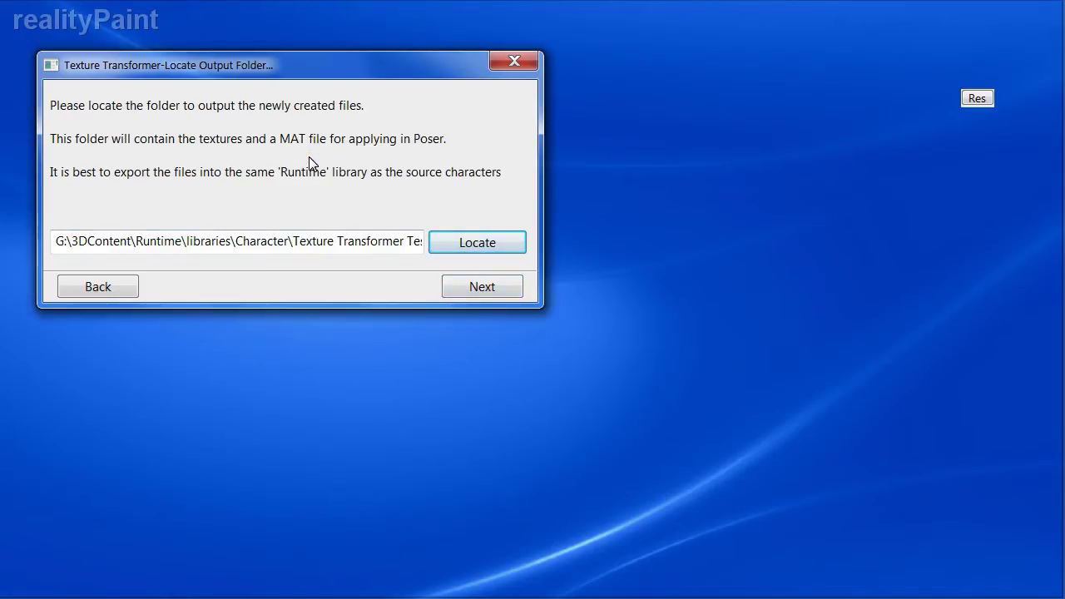
pyautogui.click(464, 288)
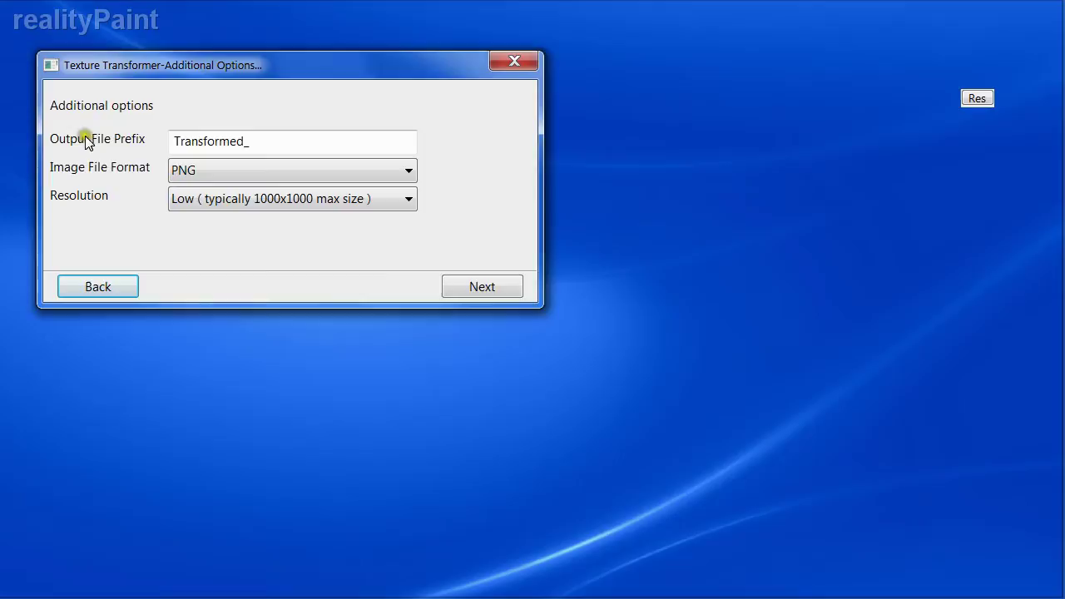
# - Keep the Transformed_ prefix and PNG format, set the resolution to High (typically 4000x4000 max size), and continue
pyautogui.click(293, 145)
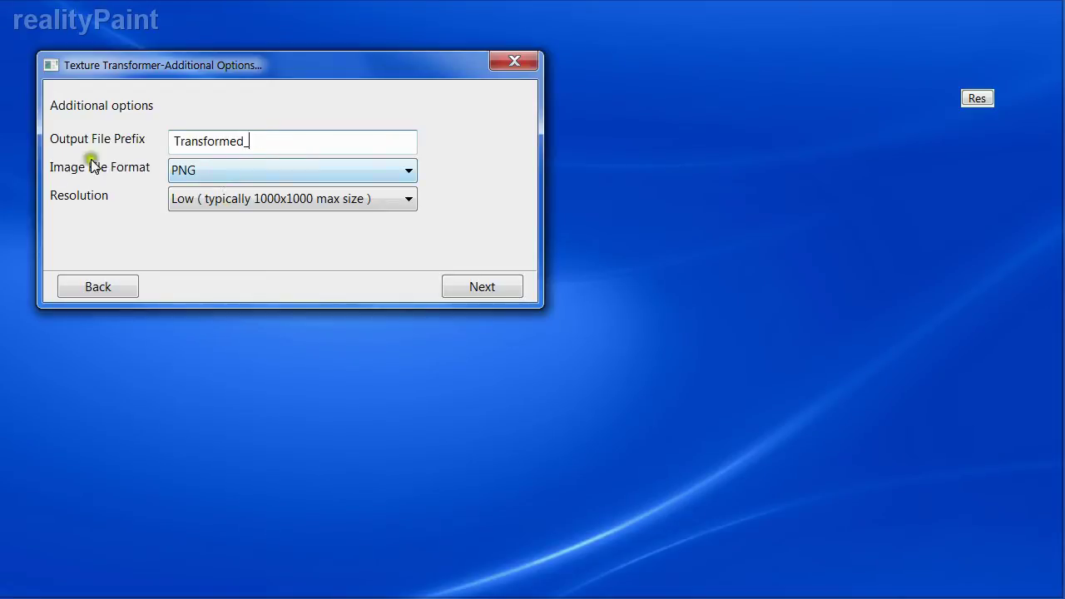
pyautogui.click(204, 170)
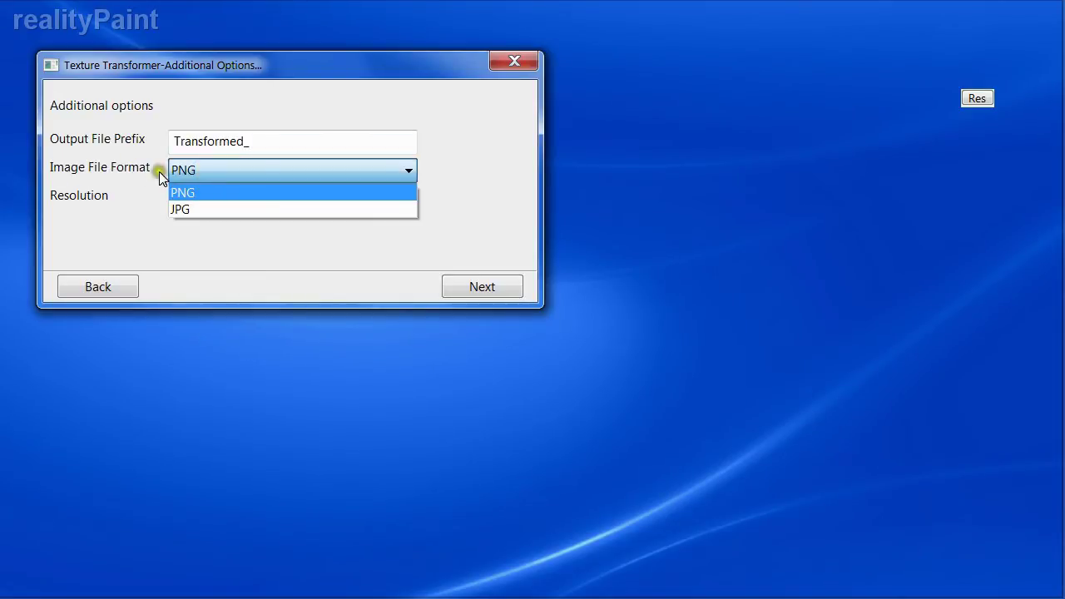
pyautogui.click(159, 170)
pyautogui.click(221, 196)
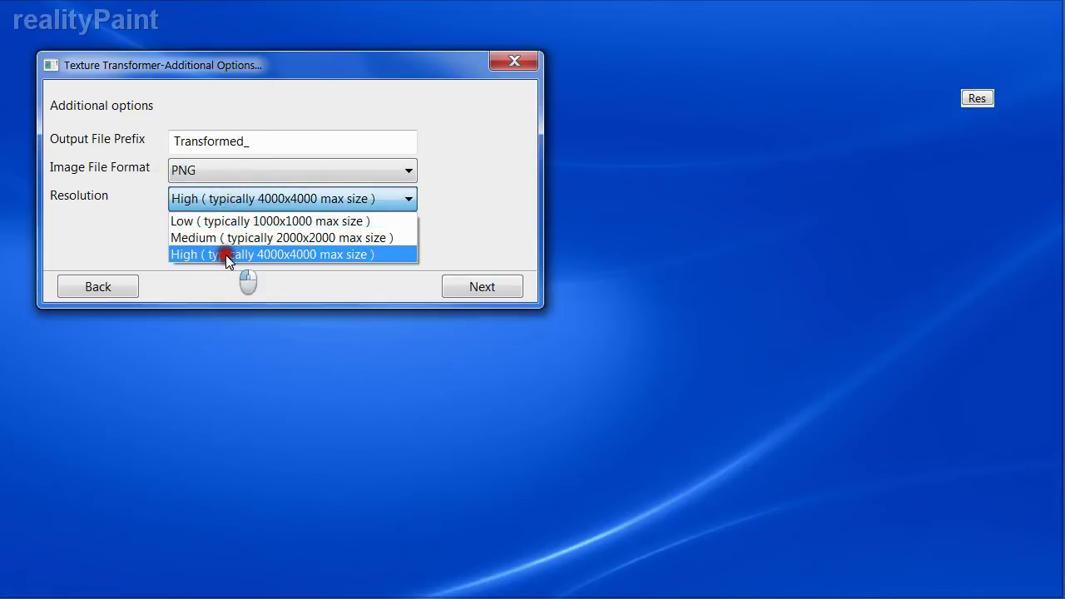
pyautogui.click(225, 255)
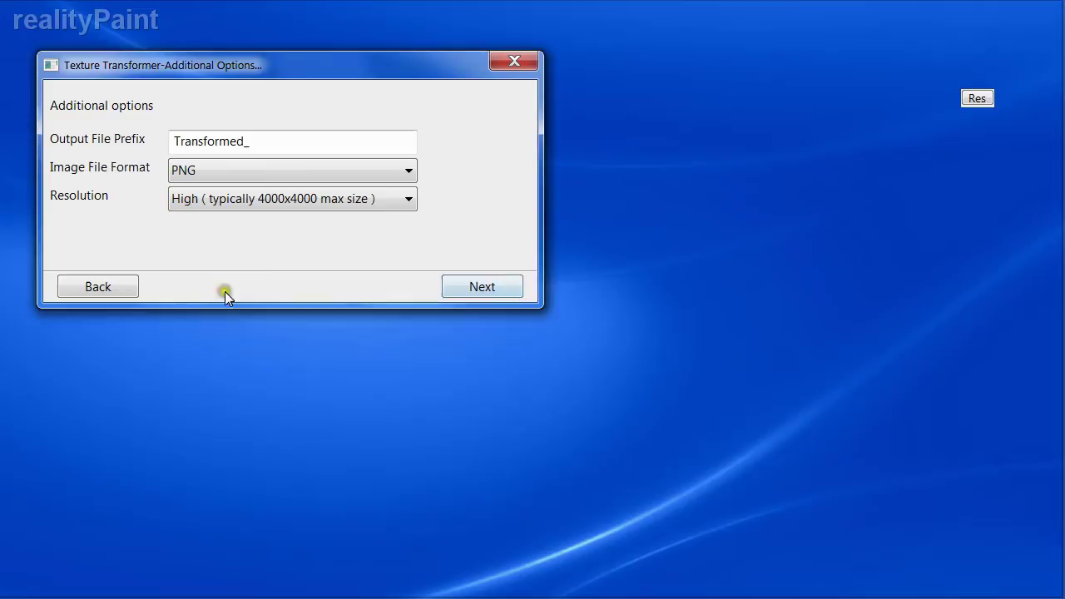
pyautogui.click(473, 287)
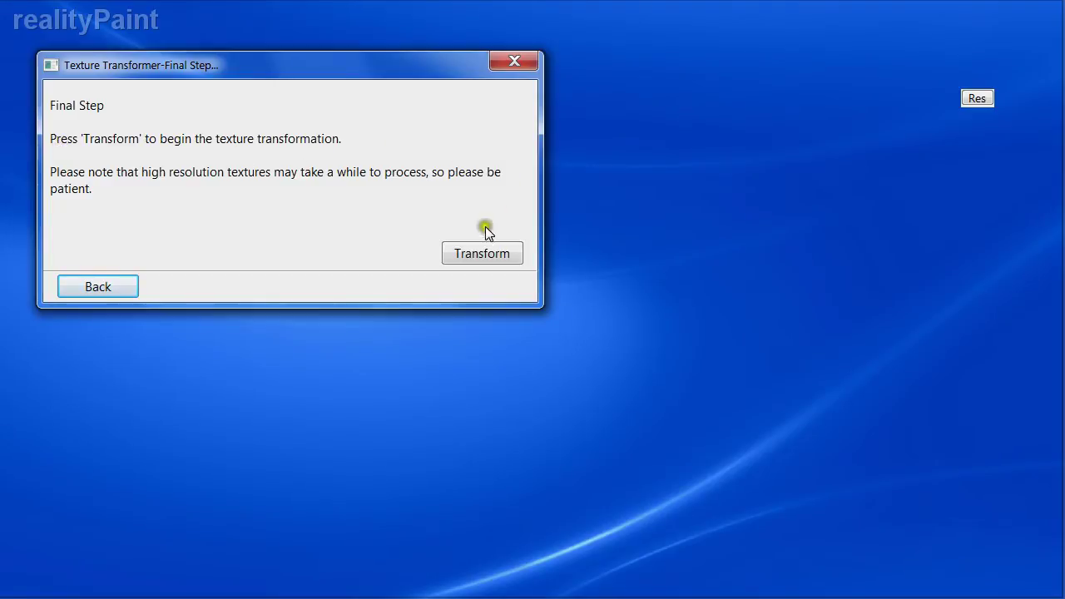
# - Run the texture transformation
pyautogui.click(476, 257)
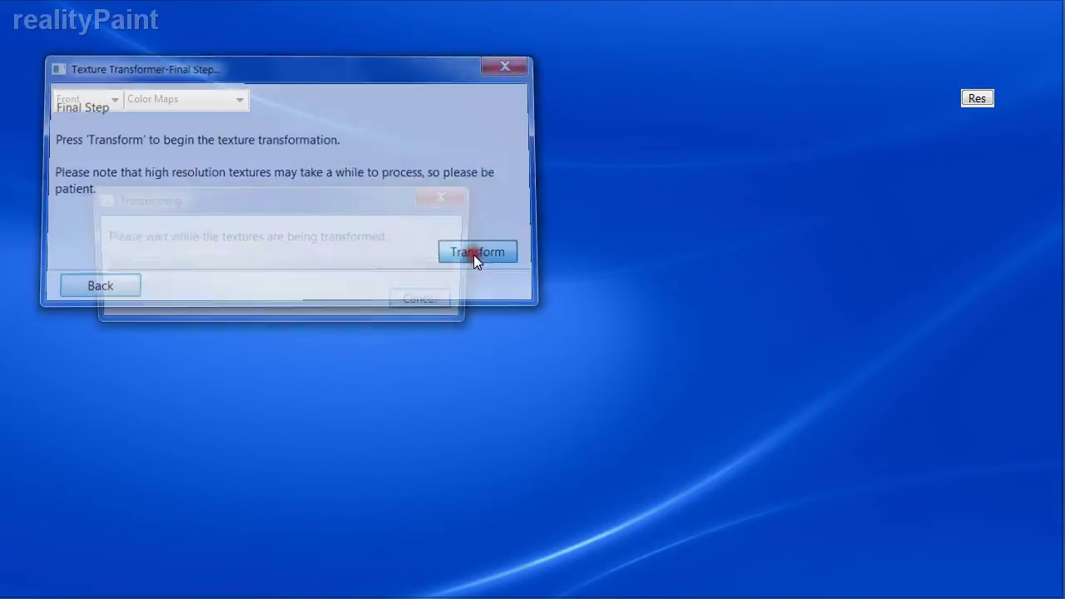
pyautogui.moveTo(309, 197); pyautogui.dragTo(265, 82)
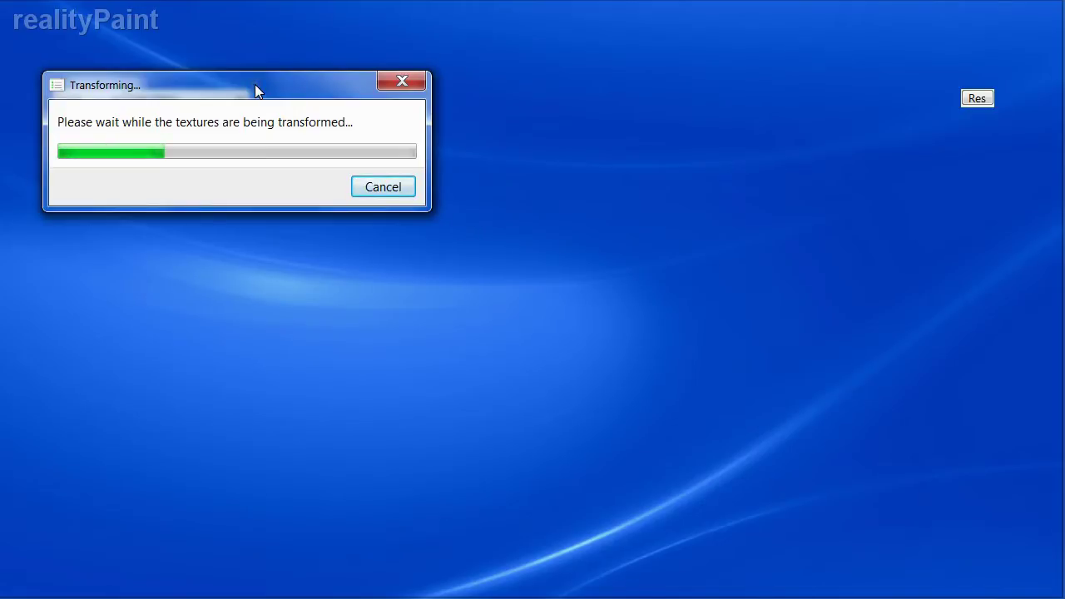
pyautogui.click(350, 186)
pyautogui.click(301, 186)
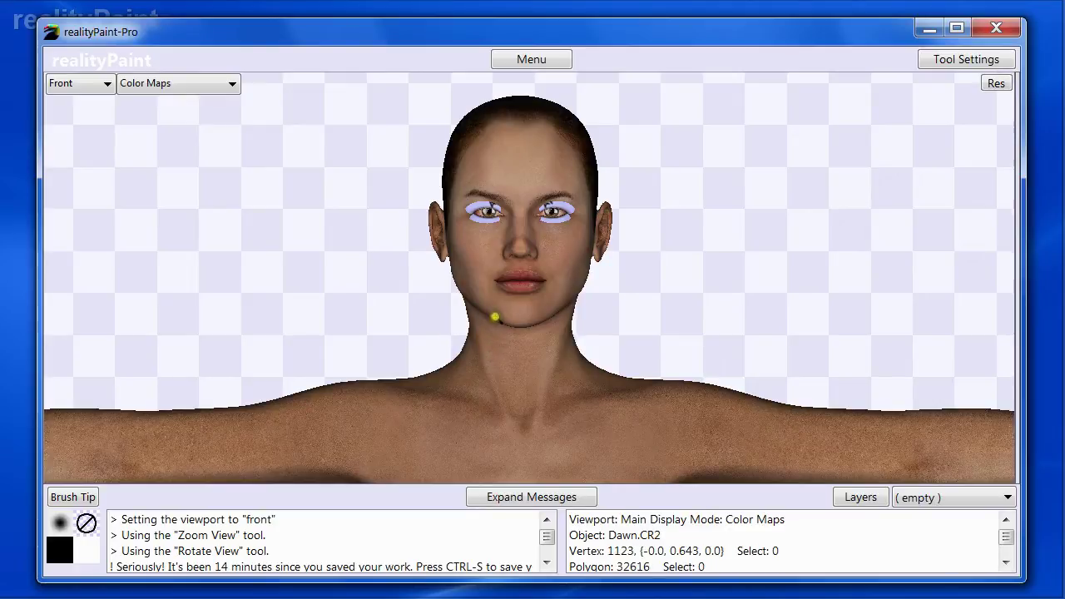
# - Examine the seam along Dawn's ear and jaw in close-up and show it with the Resolution Visualizer
pyautogui.moveTo(480, 385)
pyautogui.mouseDown()
pyautogui.moveTo(605, 409)
pyautogui.moveTo(580, 423)
pyautogui.mouseUp()
pyautogui.moveTo(579, 423)
pyautogui.mouseDown(button='middle')
pyautogui.moveTo(185, 389)
pyautogui.moveTo(183, 413)
pyautogui.mouseUp(button='middle')
pyautogui.press('p')
pyautogui.moveTo(499, 143); pyautogui.dragTo(453, 271)
pyautogui.press('z')
pyautogui.moveTo(491, 289); pyautogui.dragTo(484, 304, button='middle')
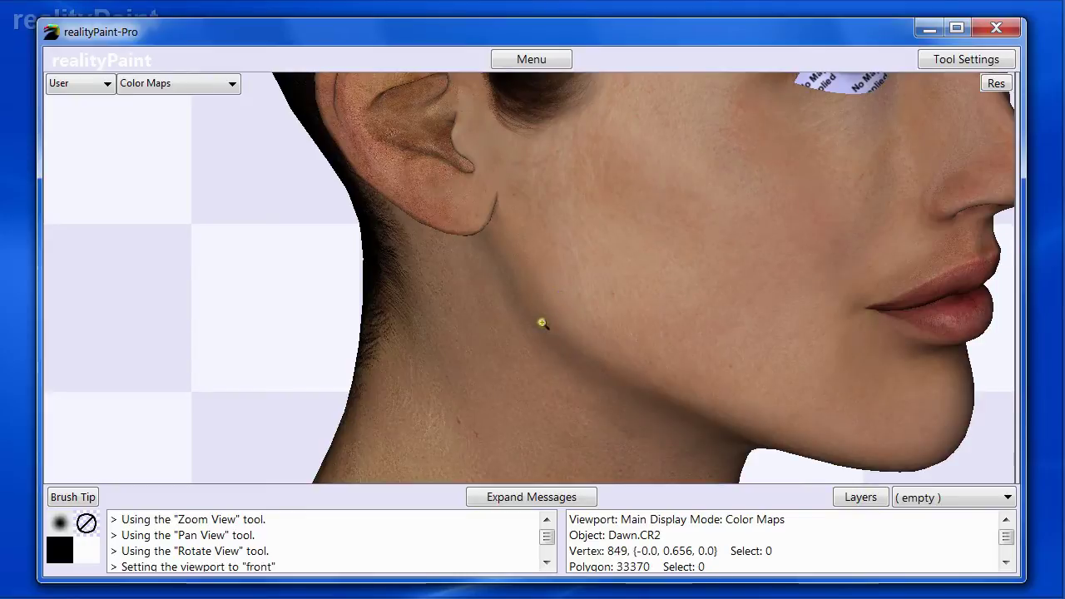
pyautogui.press('v')
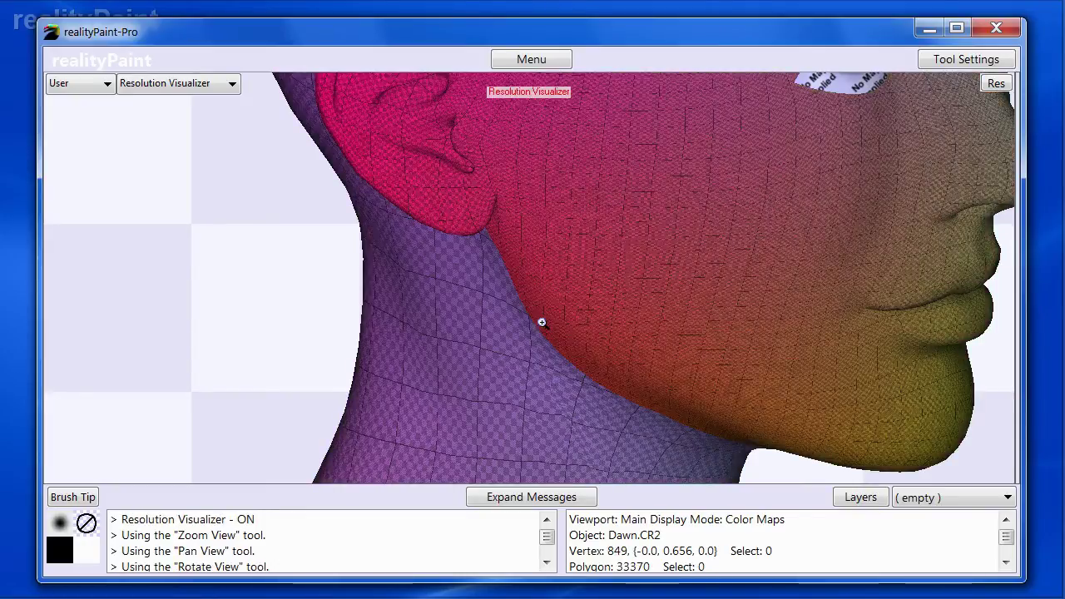
# - Compare the seam between Dawn's jaw and neck in close-up with the Resolution Visualizer on and off
pyautogui.moveTo(391, 210); pyautogui.dragTo(668, 428)
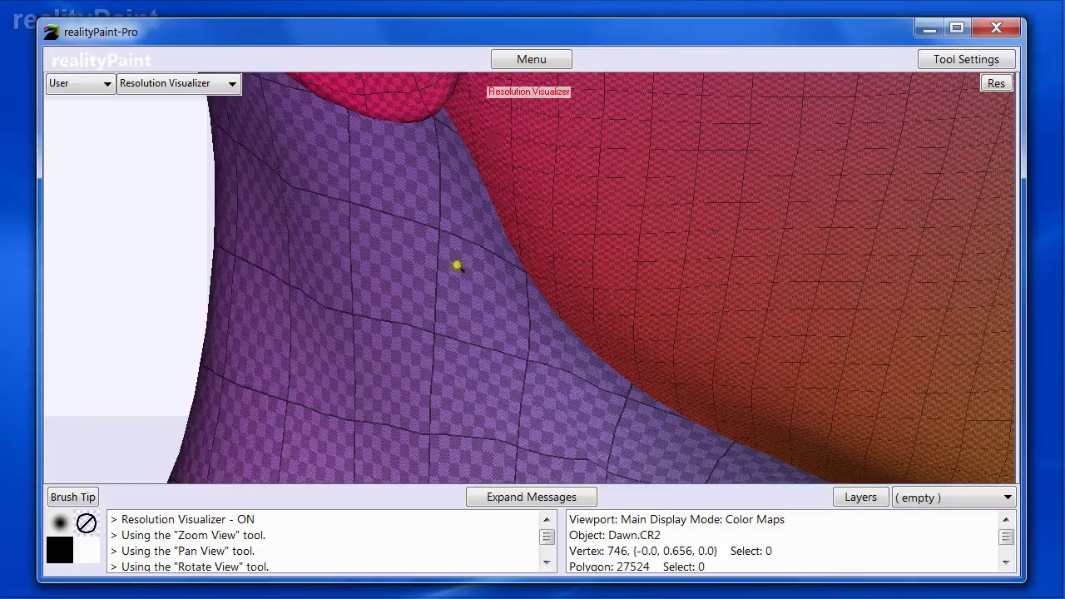
pyautogui.moveTo(416, 138); pyautogui.dragTo(589, 281)
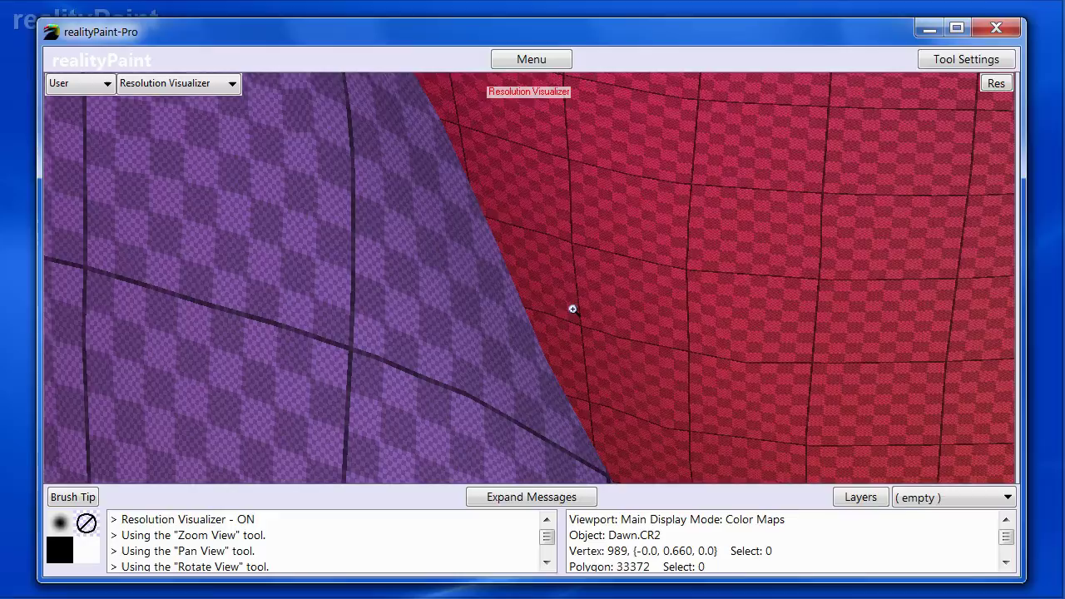
pyautogui.press('r')
pyautogui.press('r')
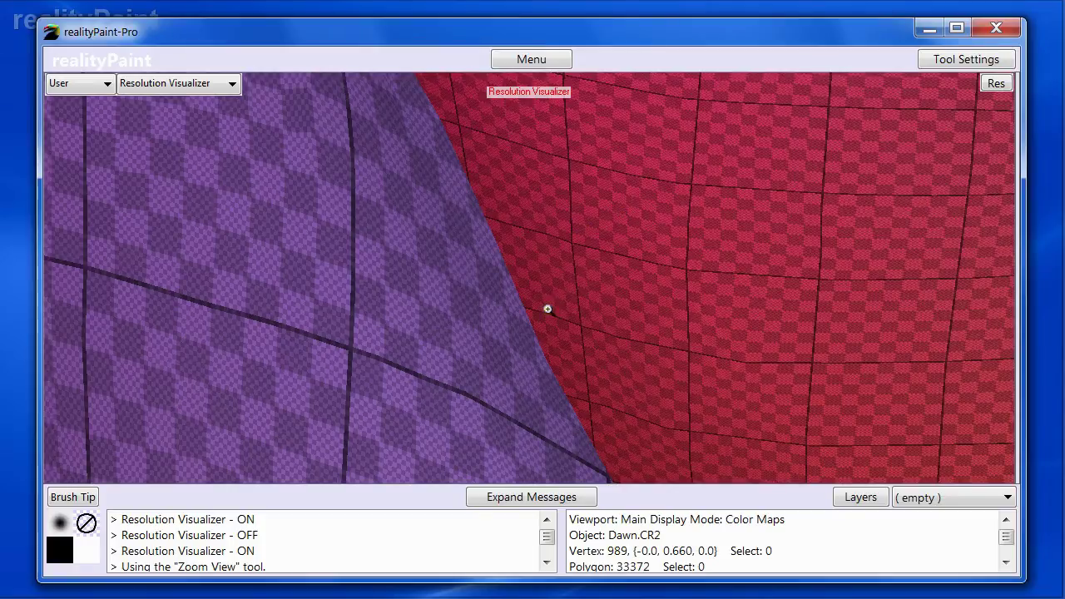
pyautogui.press('r')
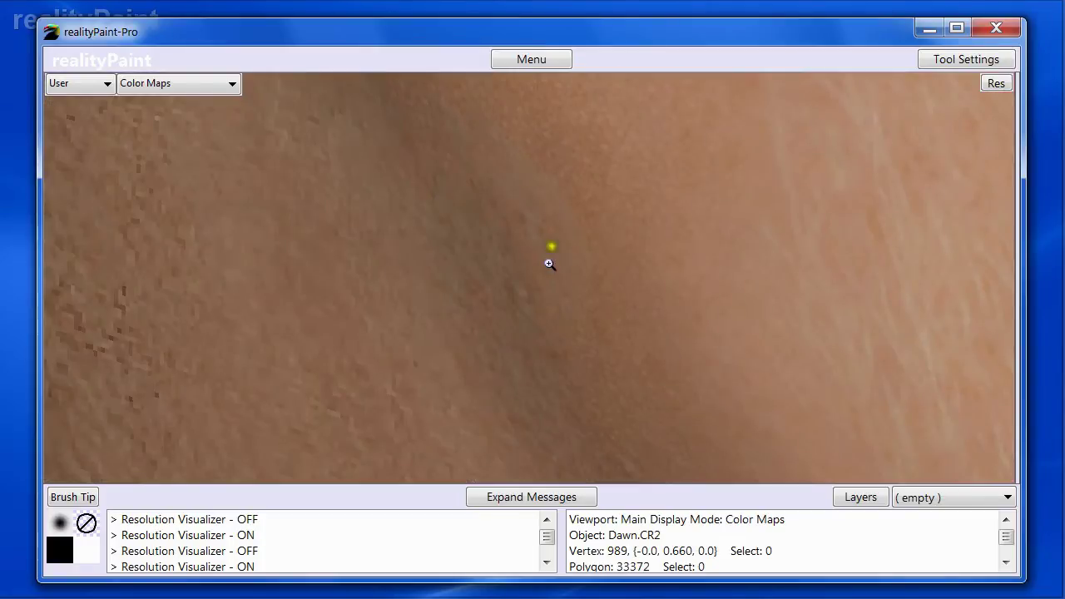
pyautogui.scroll(-3, 510, 254)
pyautogui.scroll(3, 501, 230)
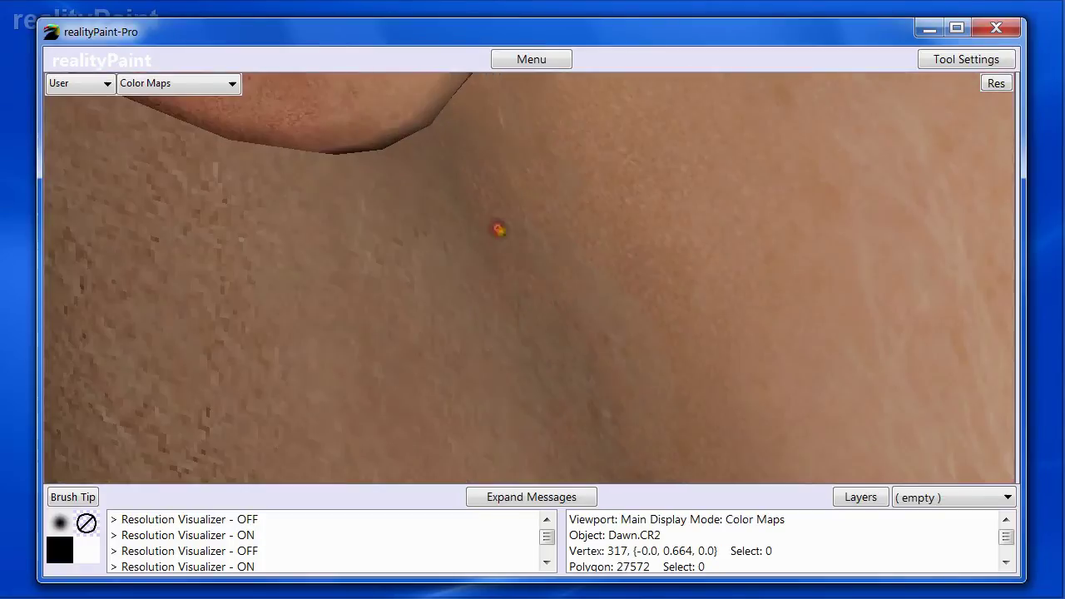
# - Inspect the seam between Dawn's shoulder and chest in front view, comparing the Resolution Visualizer with the color maps
pyautogui.scroll(-2, 532, 251)
pyautogui.scroll(-4, 533, 250)
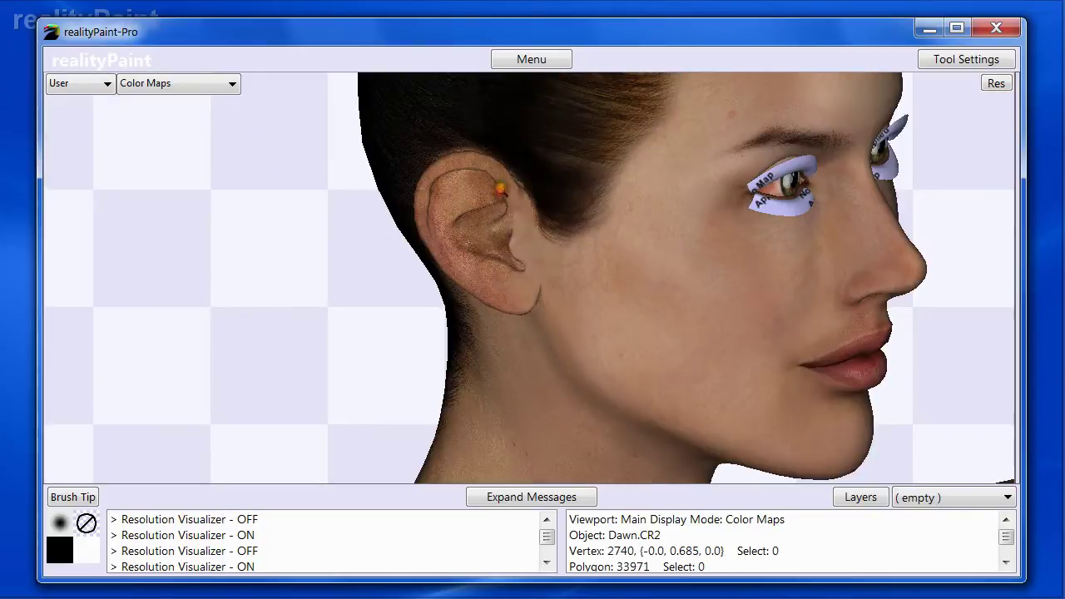
pyautogui.scroll(2, 518, 281)
pyautogui.scroll(-6, 518, 280)
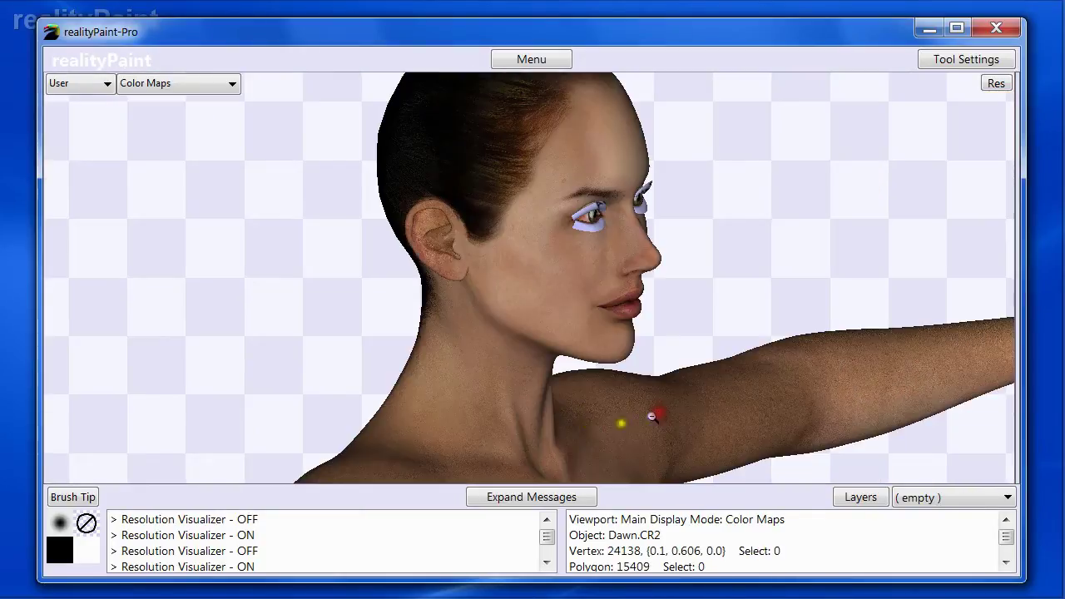
pyautogui.scroll(2, 442, 316)
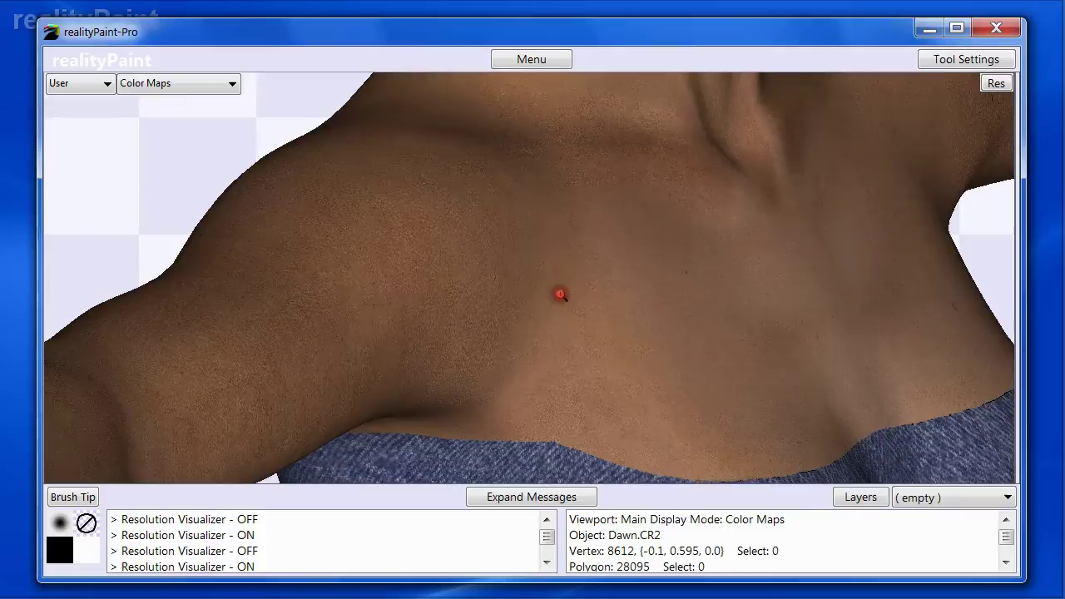
pyautogui.press('f')
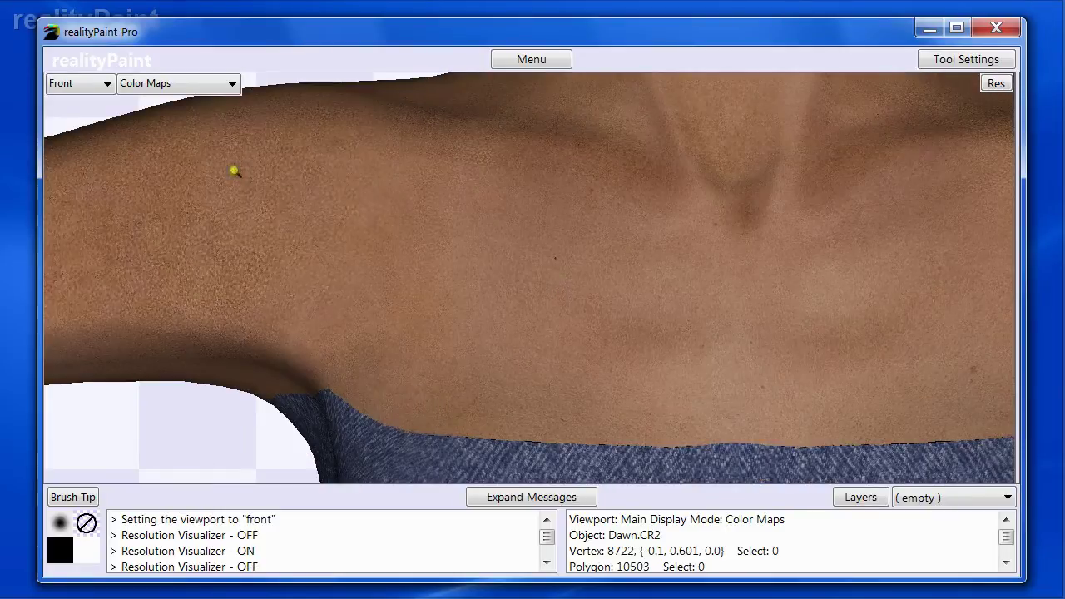
pyautogui.press('r')
pyautogui.moveTo(262, 153)
pyautogui.mouseDown()
pyautogui.moveTo(388, 225)
pyautogui.moveTo(465, 303)
pyautogui.mouseUp()
pyautogui.moveTo(466, 217); pyautogui.dragTo(503, 261)
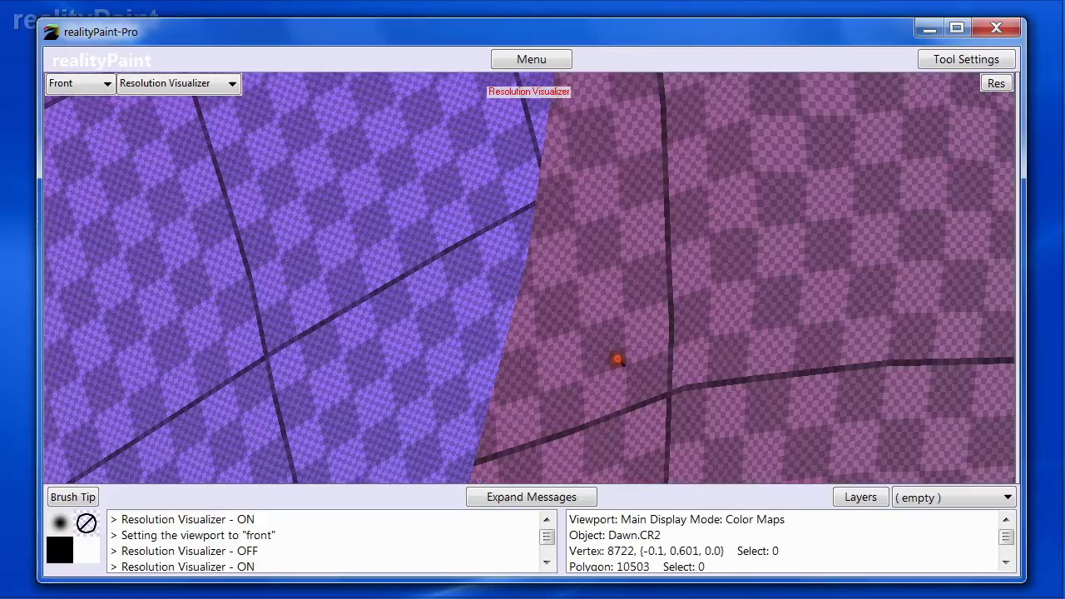
pyautogui.press('r')
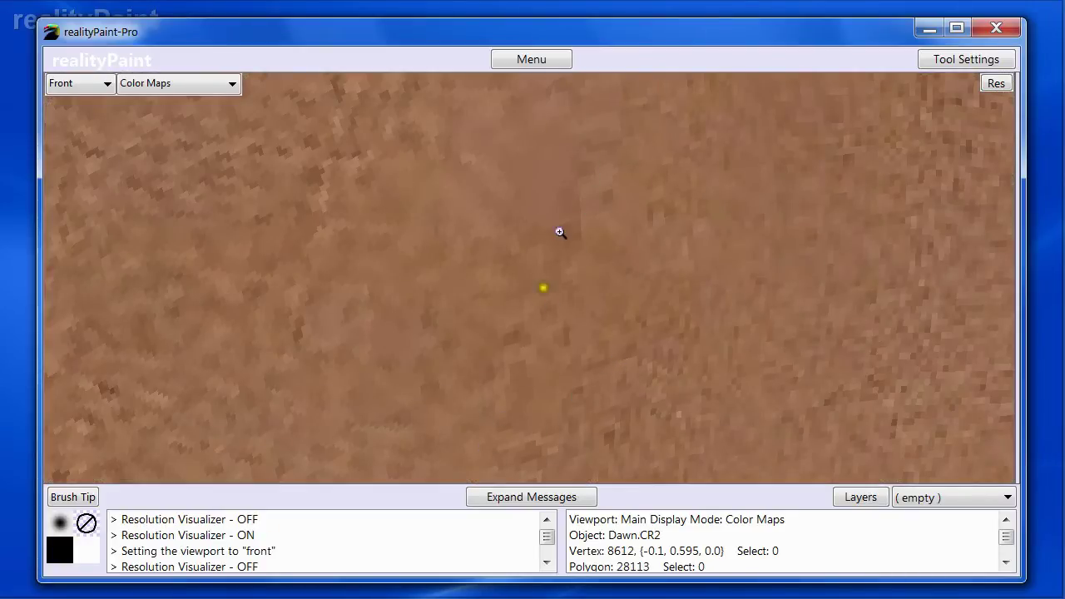
# - Examine the transformed skin on Dawn's chest, arms, torso and legs from the front
pyautogui.scroll(-6, 538, 309)
pyautogui.scroll(2, 502, 319)
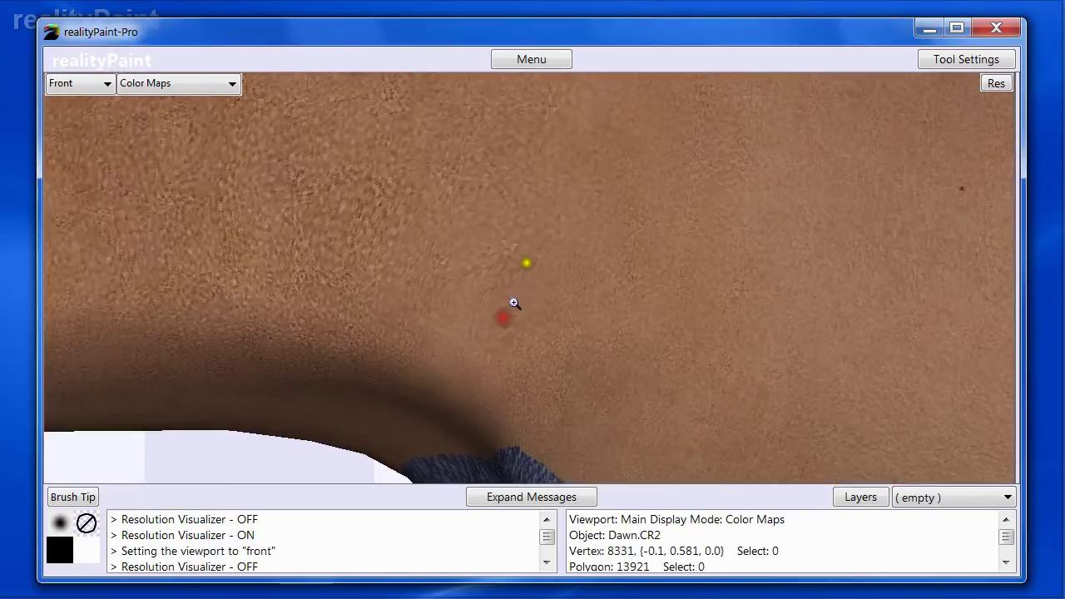
pyautogui.scroll(-4, 524, 275)
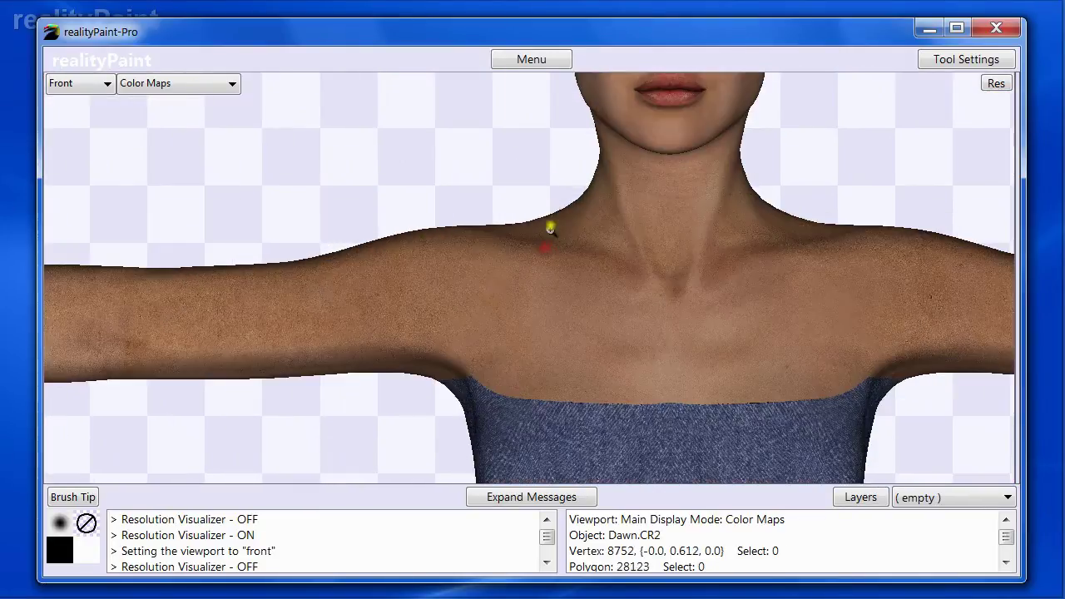
pyautogui.scroll(-4, 550, 228)
pyautogui.scroll(3, 624, 341)
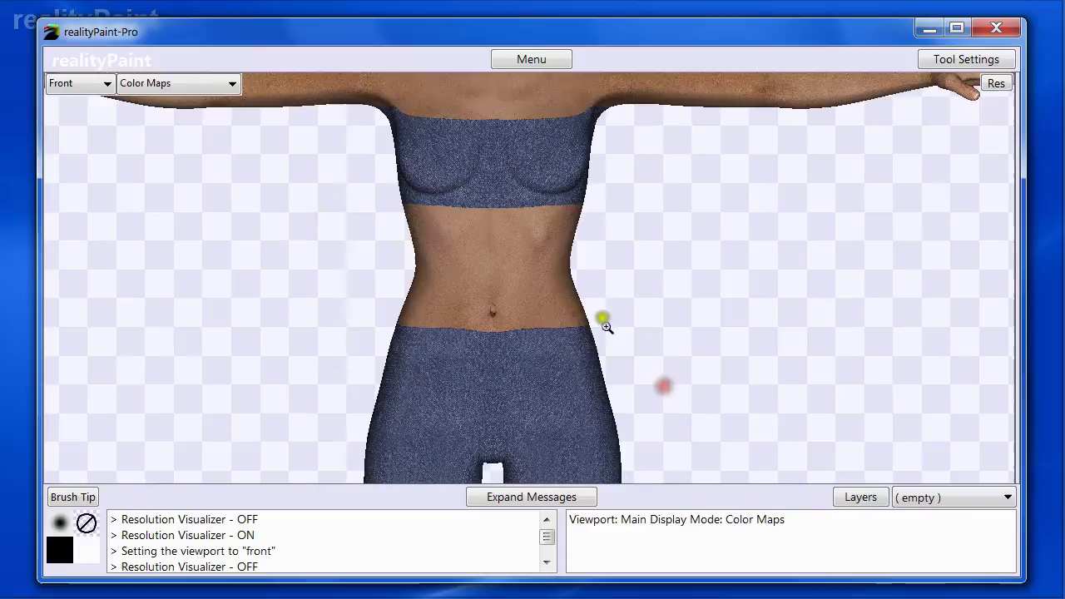
pyautogui.scroll(-4, 532, 361)
pyautogui.scroll(3, 523, 391)
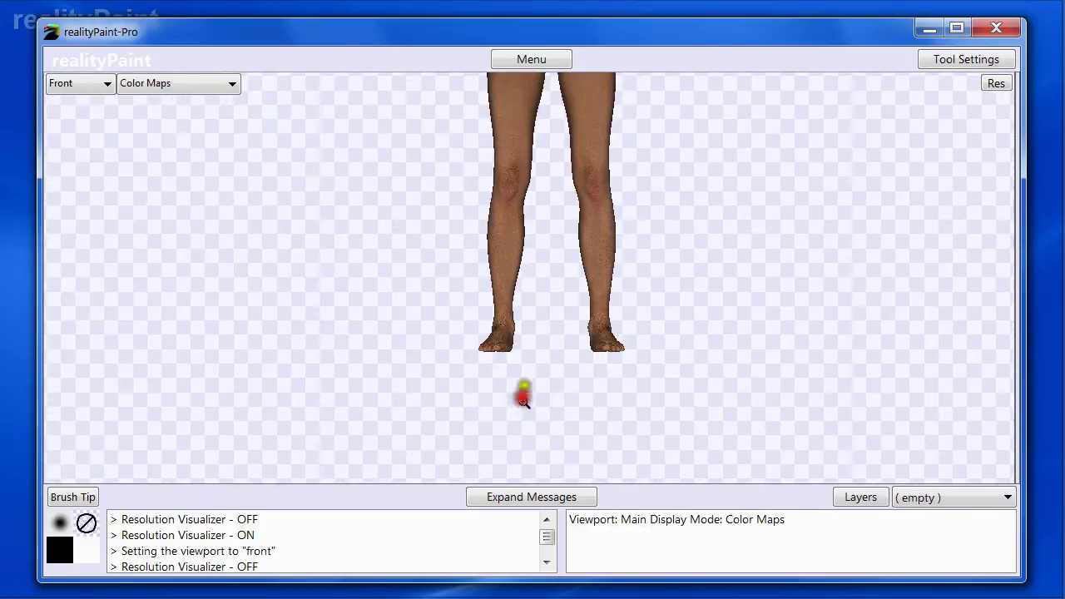
# - Examine the skin and toenails of Dawn's feet in close-up from several angles
pyautogui.scroll(2, 522, 399)
pyautogui.scroll(1, 468, 166)
pyautogui.moveTo(409, 196); pyautogui.dragTo(665, 392)
pyautogui.press('r')
pyautogui.moveTo(500, 305); pyautogui.dragTo(541, 384)
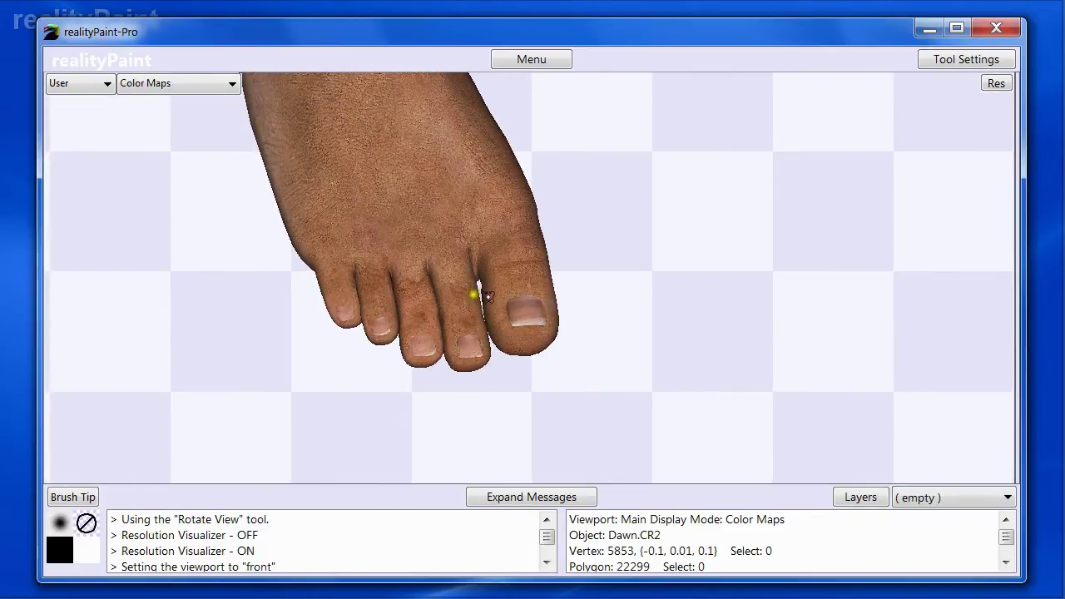
pyautogui.moveTo(522, 283)
pyautogui.mouseDown(button='right')
pyautogui.moveTo(444, 302)
pyautogui.moveTo(566, 242)
pyautogui.moveTo(539, 226)
pyautogui.moveTo(692, 238)
pyautogui.moveTo(741, 225)
pyautogui.moveTo(616, 240)
pyautogui.mouseUp(button='right')
pyautogui.click(477, 210)
pyautogui.click(491, 184)
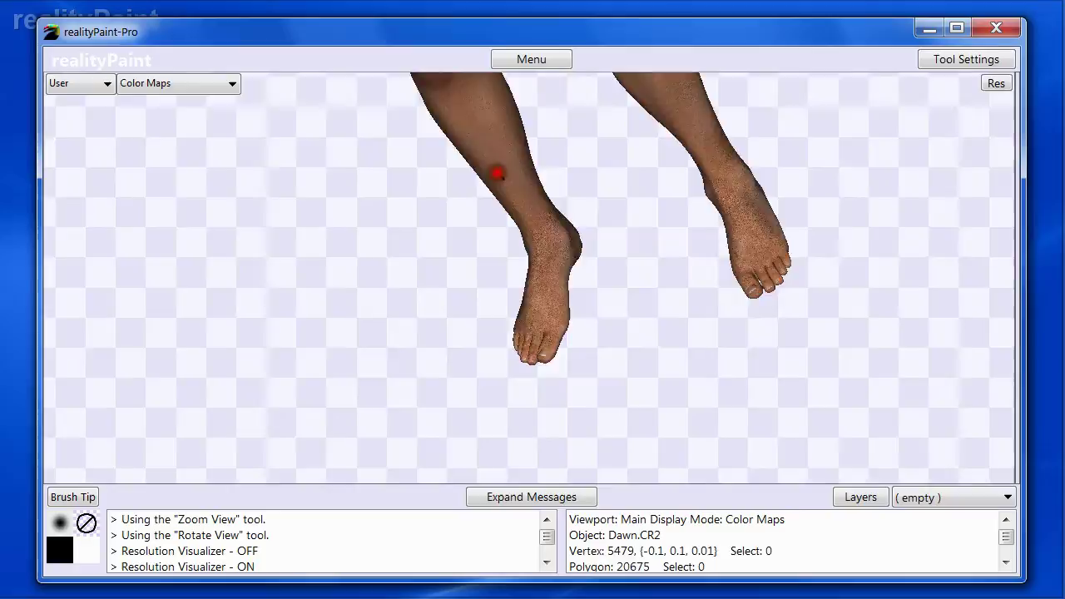
# - Examine Dawn's hand in close-up, including the fingernails, palm and thumb side
pyautogui.click(497, 172)
pyautogui.click(426, 180)
pyautogui.moveTo(370, 193); pyautogui.dragTo(423, 261)
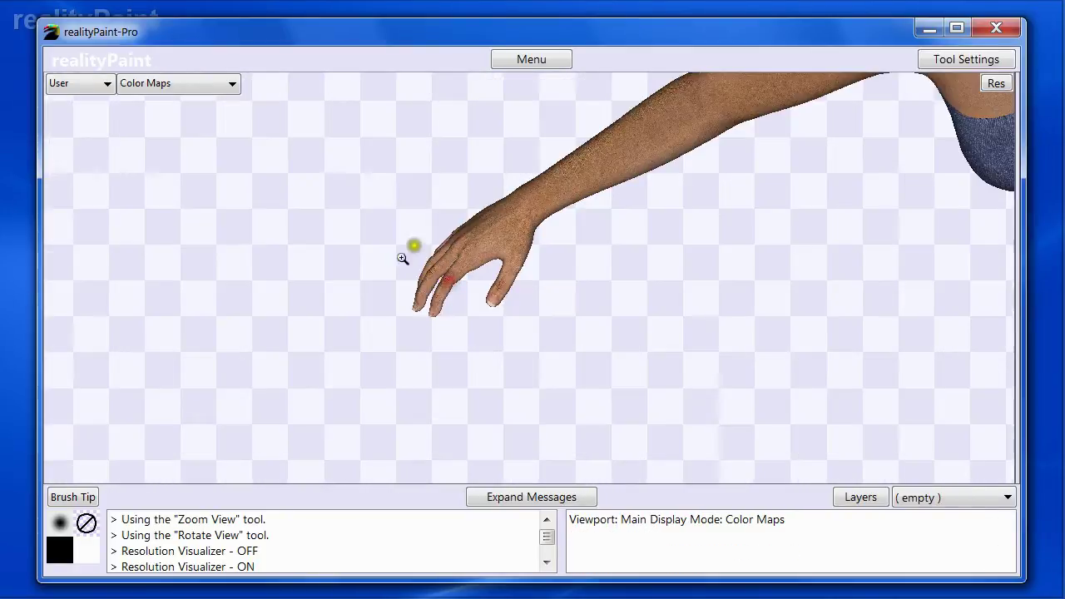
pyautogui.moveTo(369, 222); pyautogui.dragTo(582, 344)
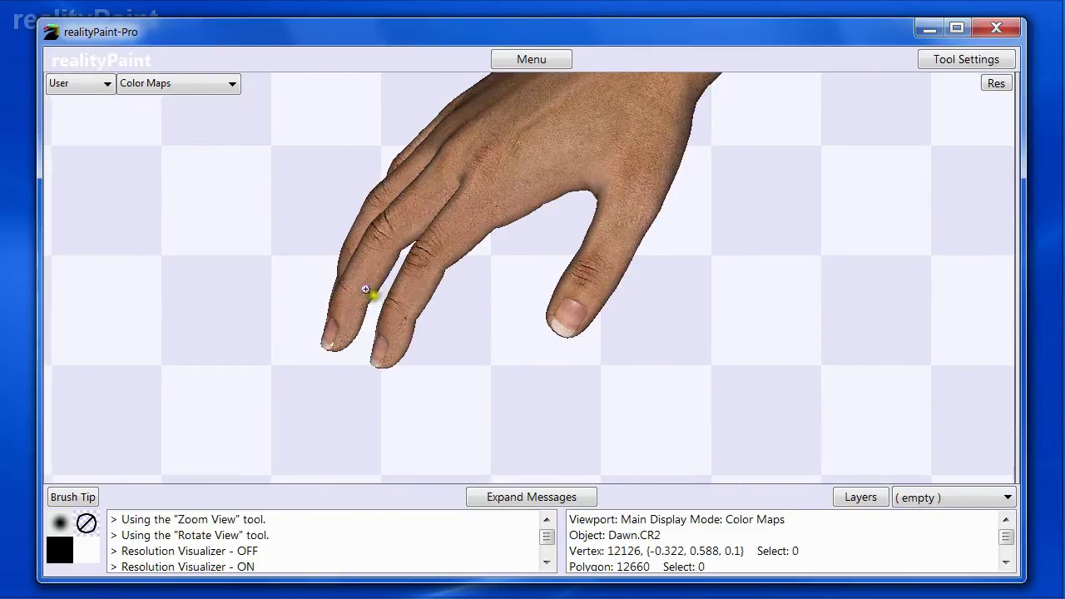
pyautogui.press('r')
pyautogui.moveTo(412, 309); pyautogui.dragTo(576, 219, button='right')
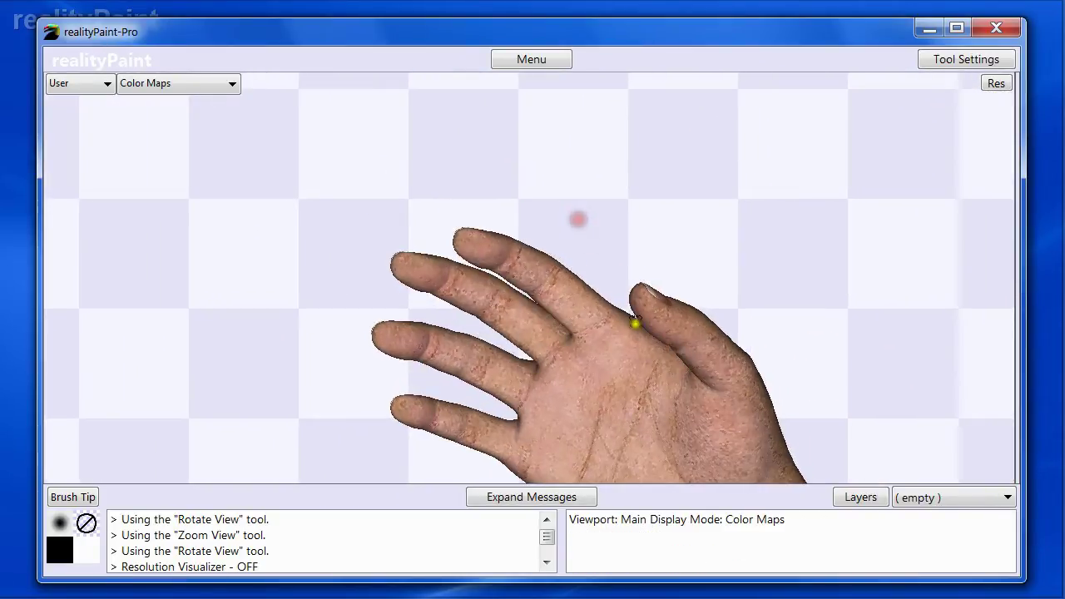
pyautogui.moveTo(653, 386); pyautogui.dragTo(614, 446, button='right')
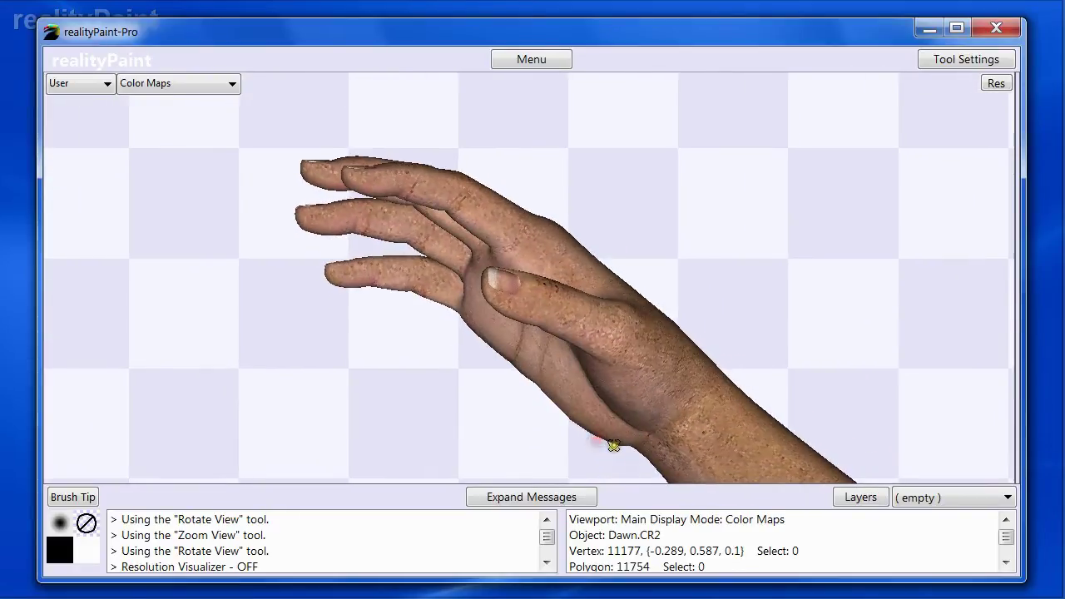
# - Compare the seam beside Dawn's thumb and palm in close-up with the Resolution Visualizer on and off
pyautogui.press('r')
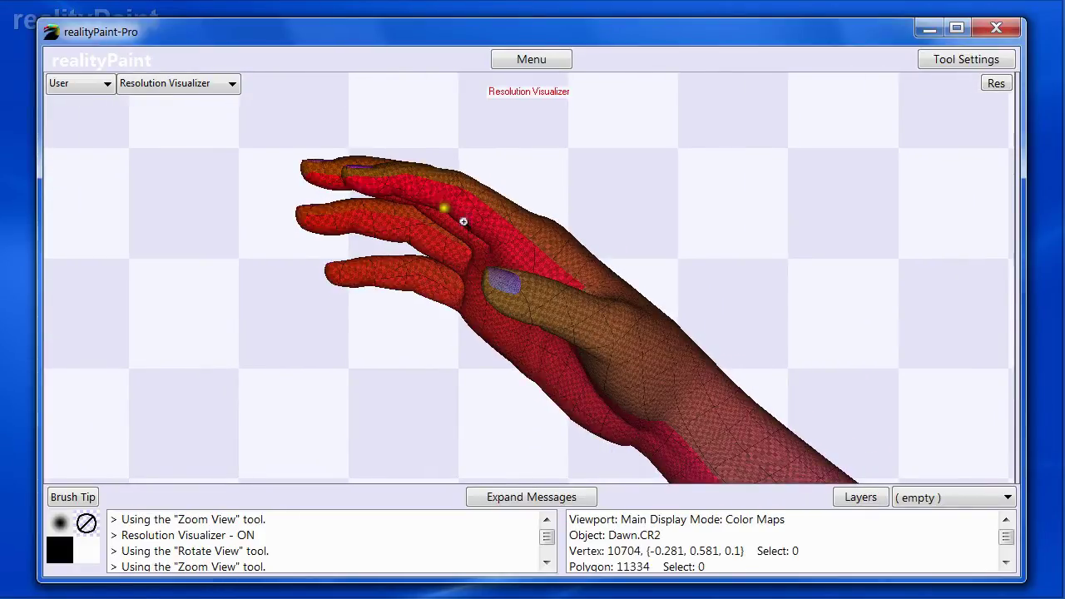
pyautogui.moveTo(434, 192); pyautogui.dragTo(648, 351)
pyautogui.moveTo(426, 145); pyautogui.dragTo(682, 381)
pyautogui.press('r')
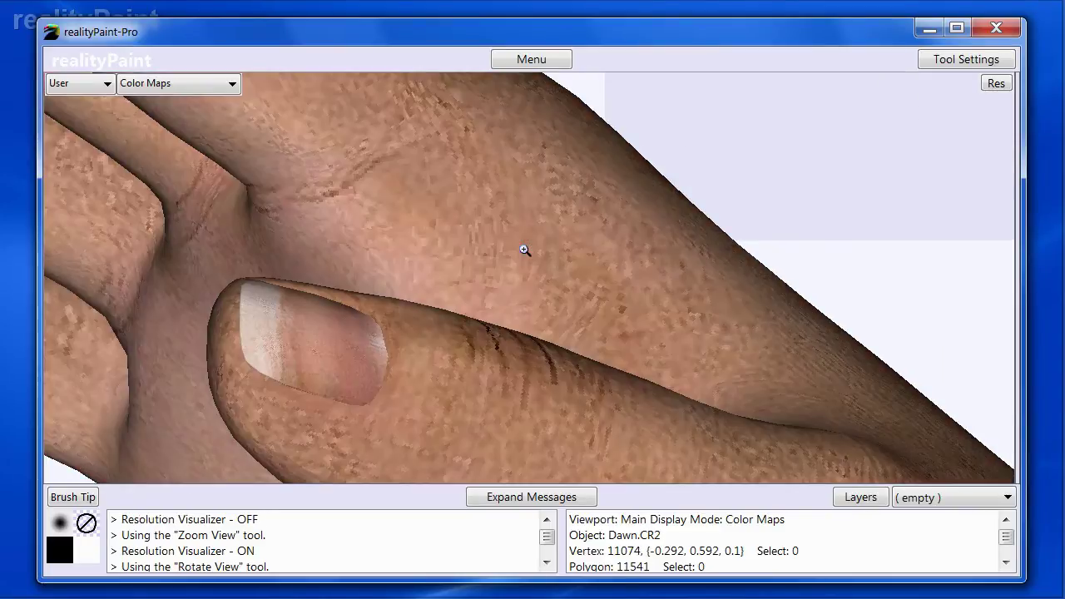
pyautogui.press('r')
pyautogui.press('r')
pyautogui.press('r')
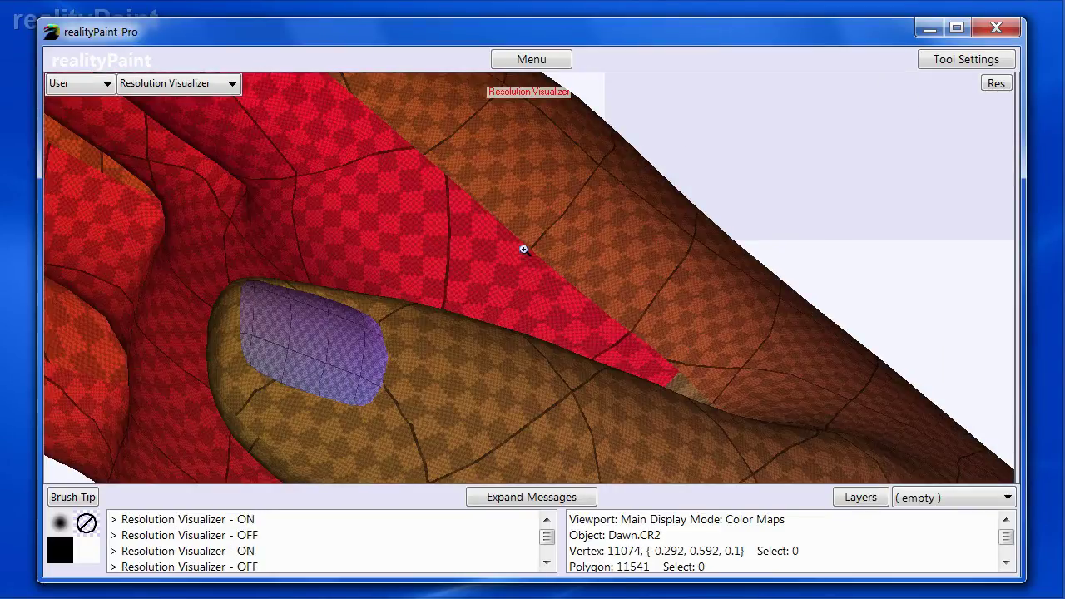
pyautogui.press('r')
pyautogui.press('r')
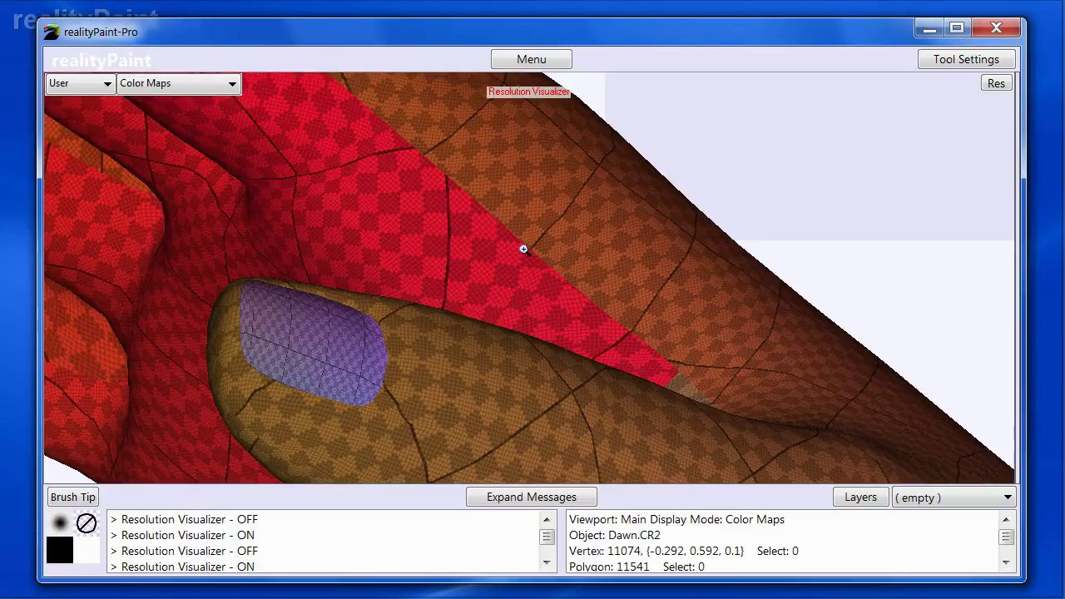
pyautogui.press('r')
# - Return to the front view and examine Dawn's face and the eyelash areas in close-up
pyautogui.scroll(-8, 524, 249)
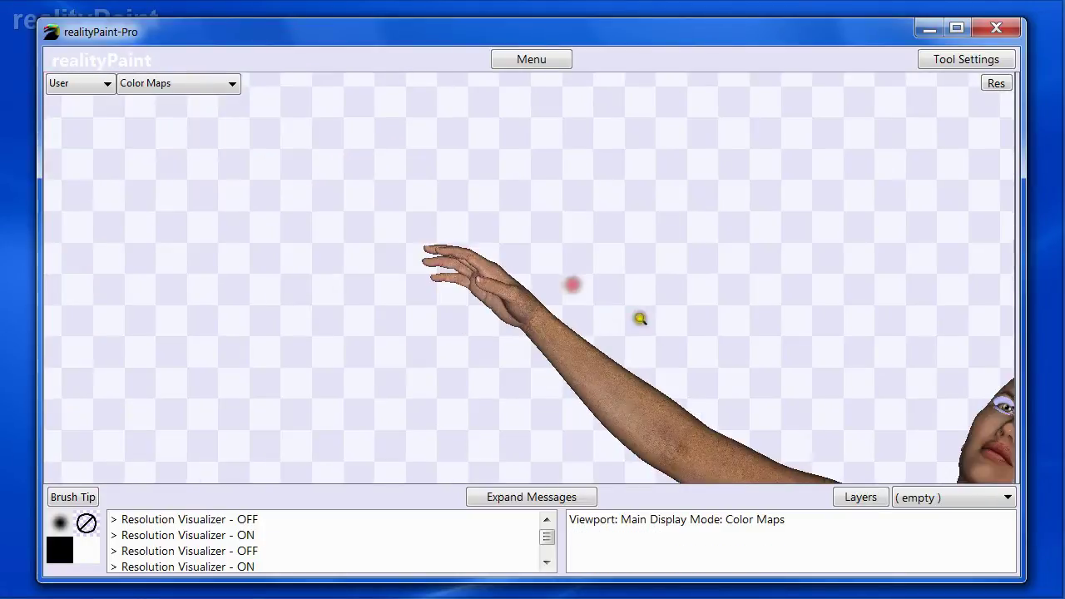
pyautogui.click(642, 318)
pyautogui.press('f')
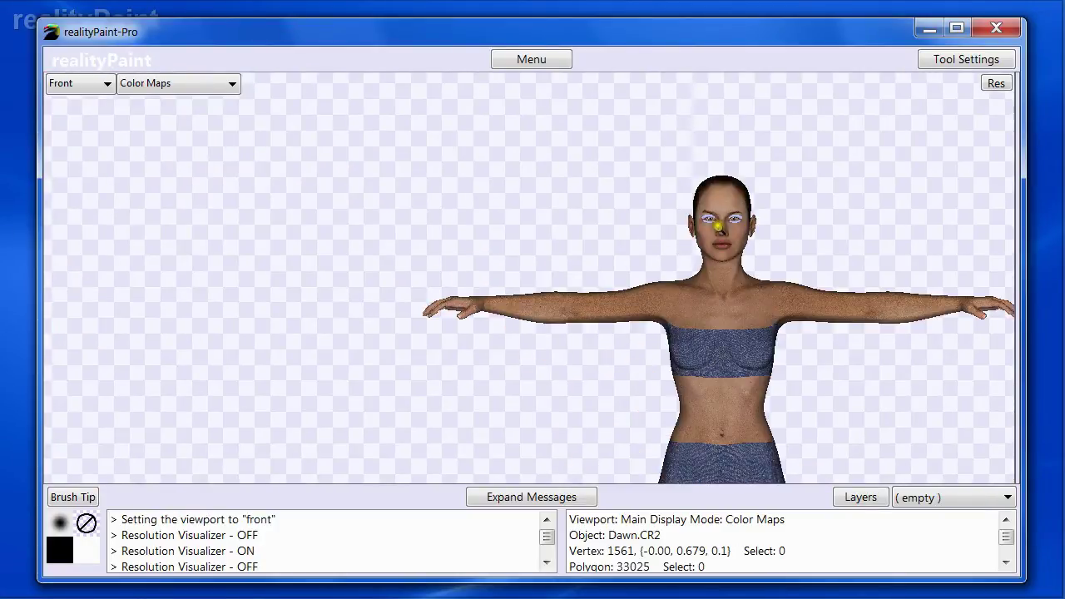
pyautogui.scroll(6, 708, 250)
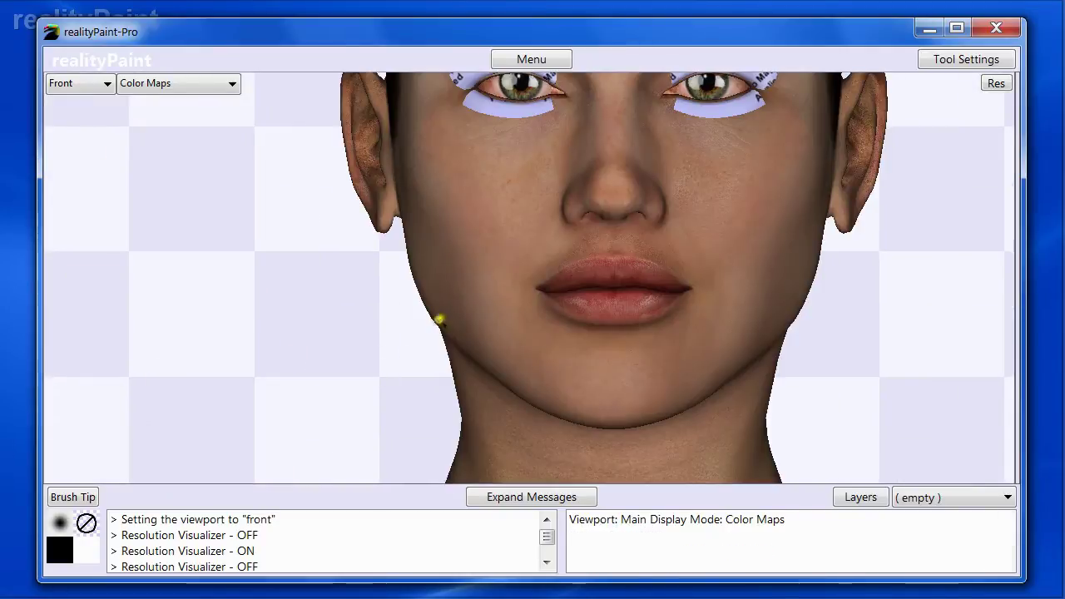
pyautogui.scroll(-4, 538, 399)
pyautogui.scroll(4, 559, 174)
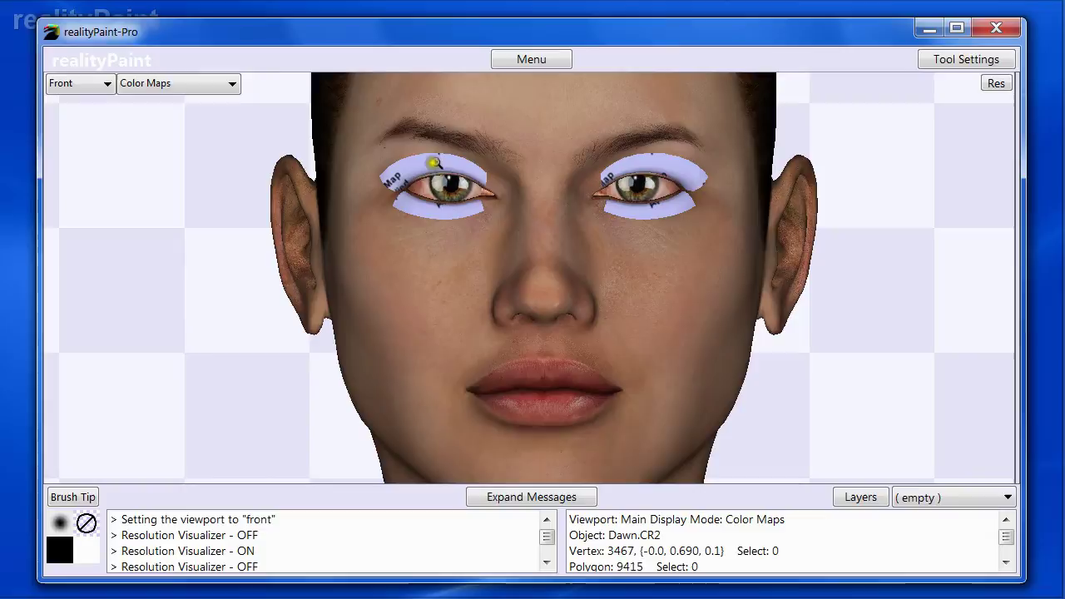
# - Show the Transparency Maps on Dawn and examine the eyelashes in close-up
pyautogui.click(212, 88)
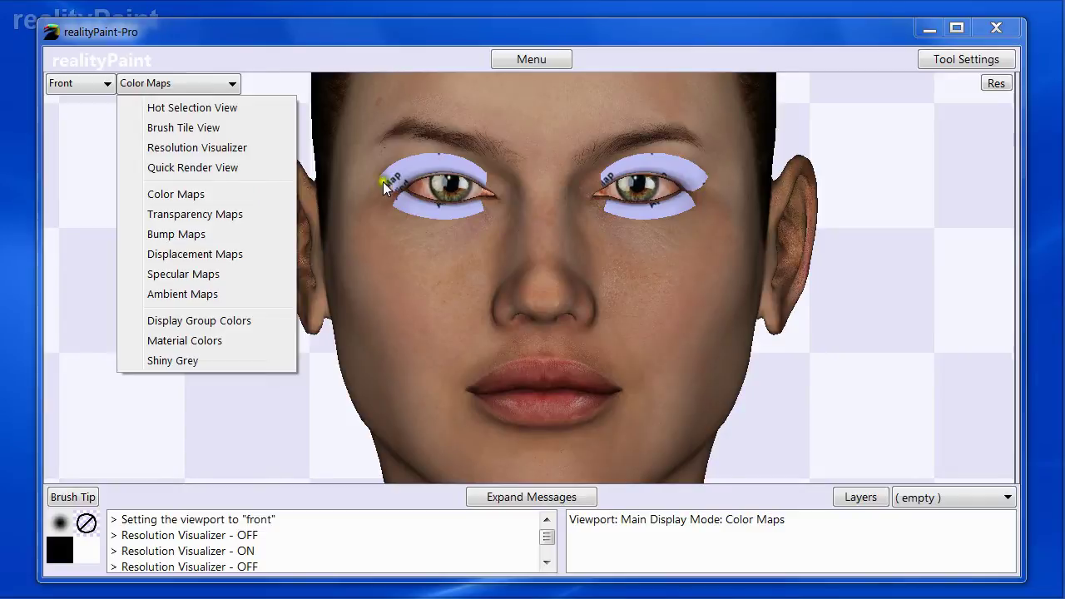
pyautogui.click(182, 216)
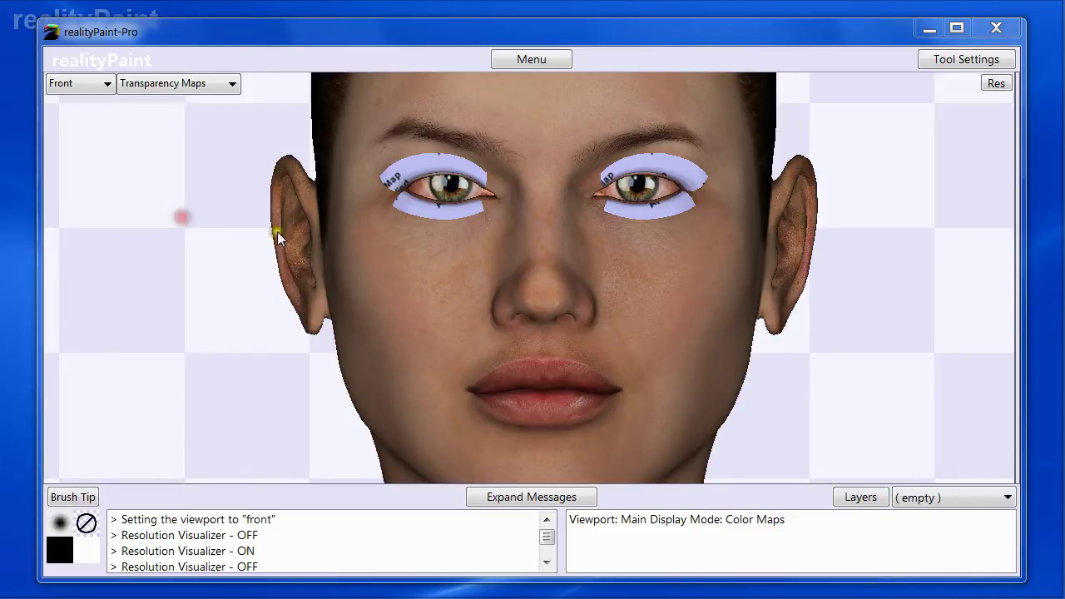
pyautogui.click(432, 167)
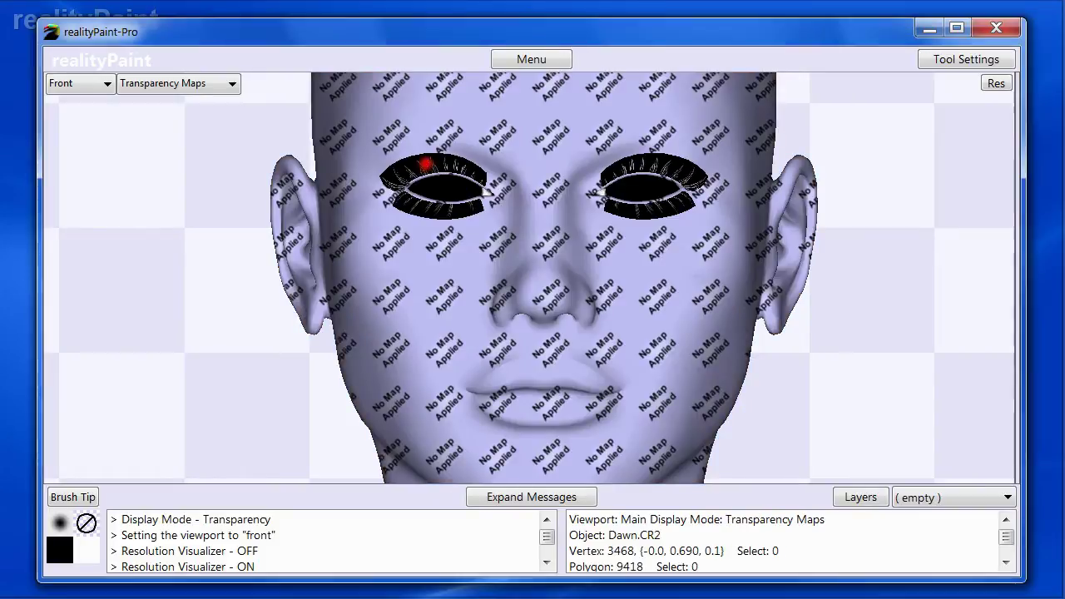
pyautogui.click(625, 272)
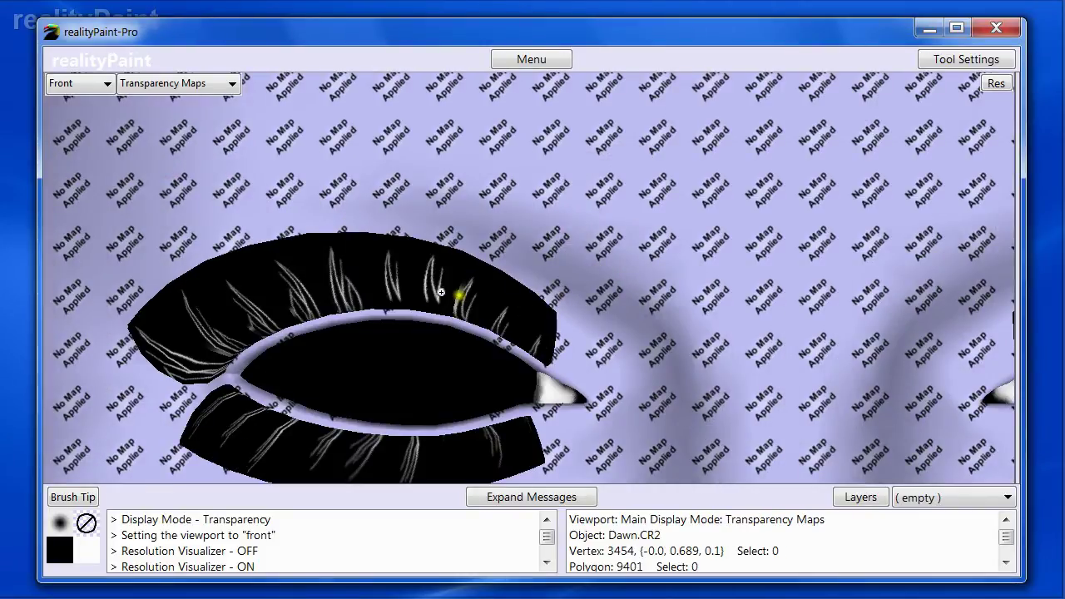
pyautogui.scroll(-8, 454, 301)
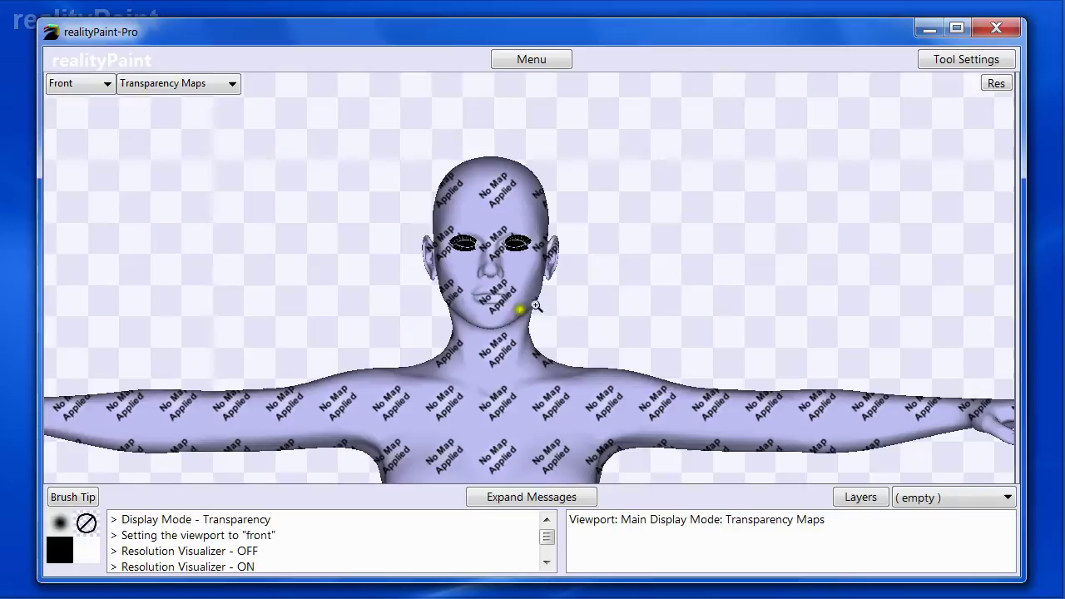
pyautogui.scroll(3, 507, 311)
pyautogui.scroll(-3, 463, 188)
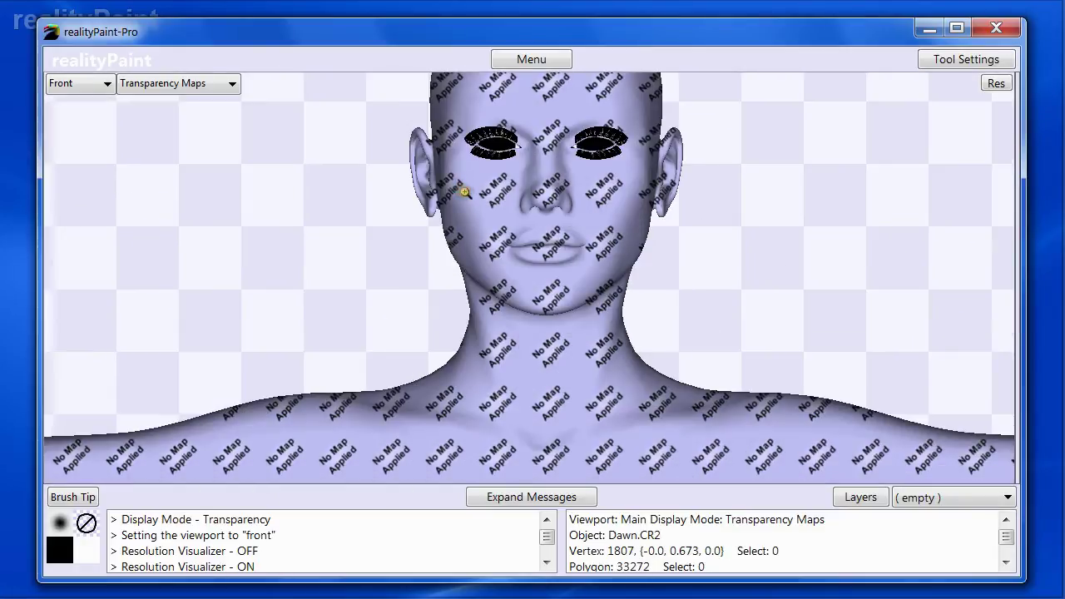
# - Show the Color Maps on Dawn and bring the lips into close-up
pyautogui.click(203, 84)
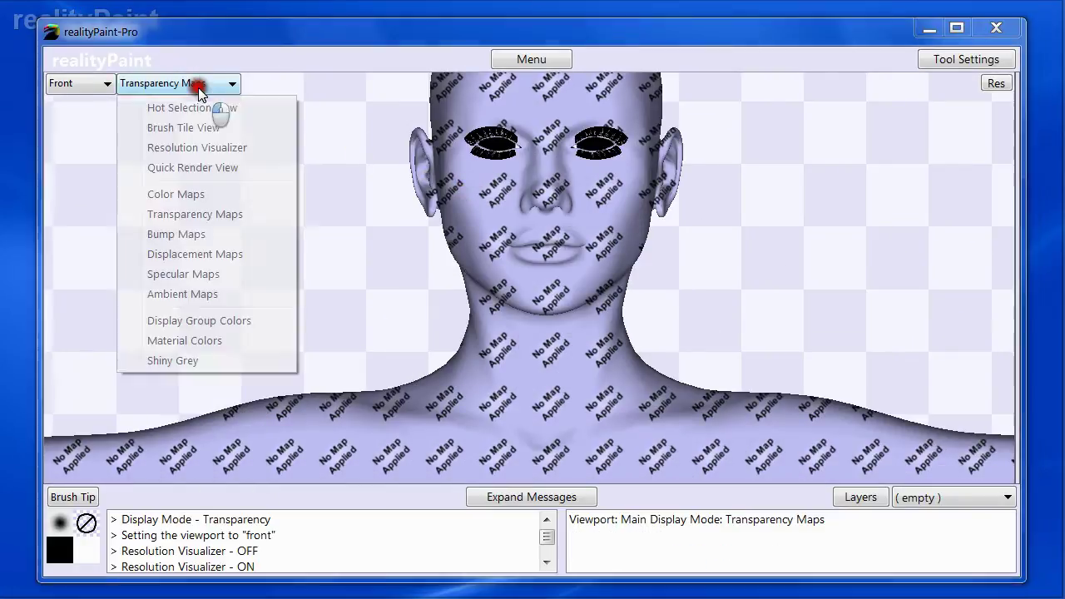
pyautogui.click(203, 195)
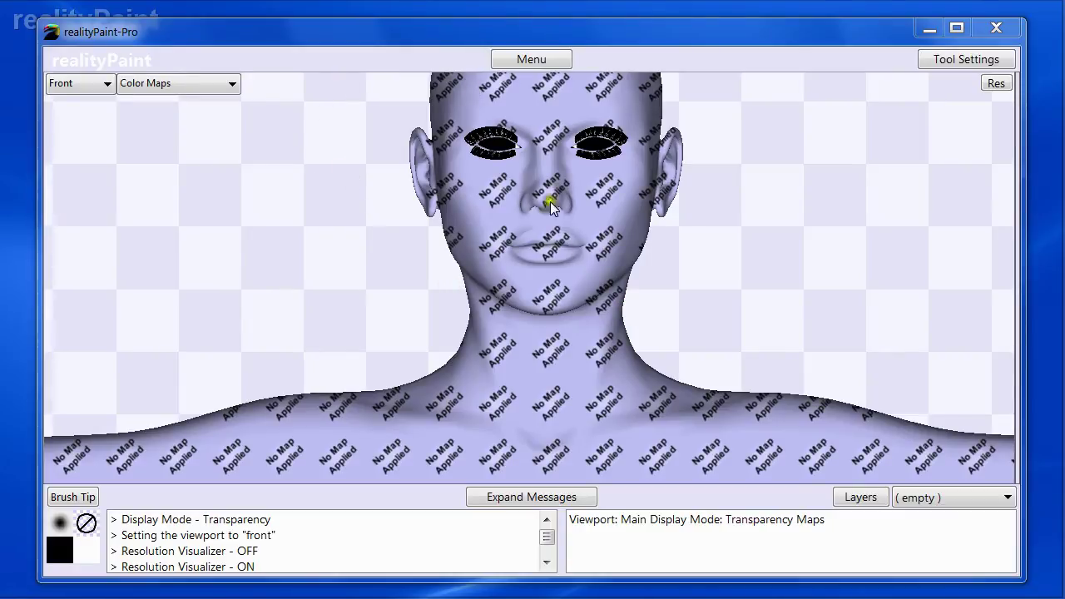
pyautogui.click(555, 248)
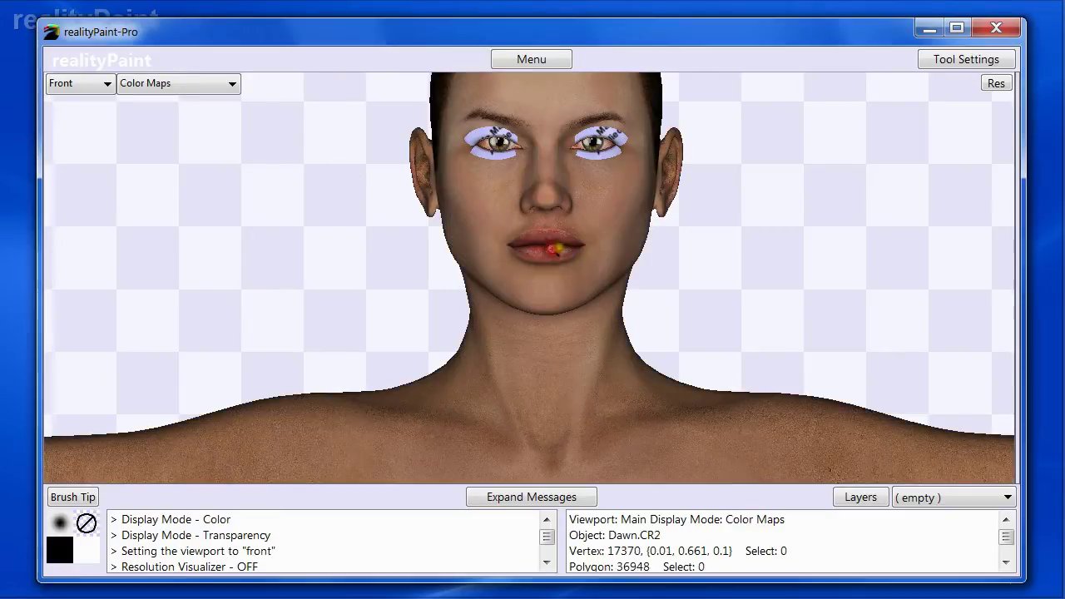
pyautogui.click(565, 252)
# - Activate the Picker selection tool with its type set to Material
pyautogui.rightClick(487, 310)
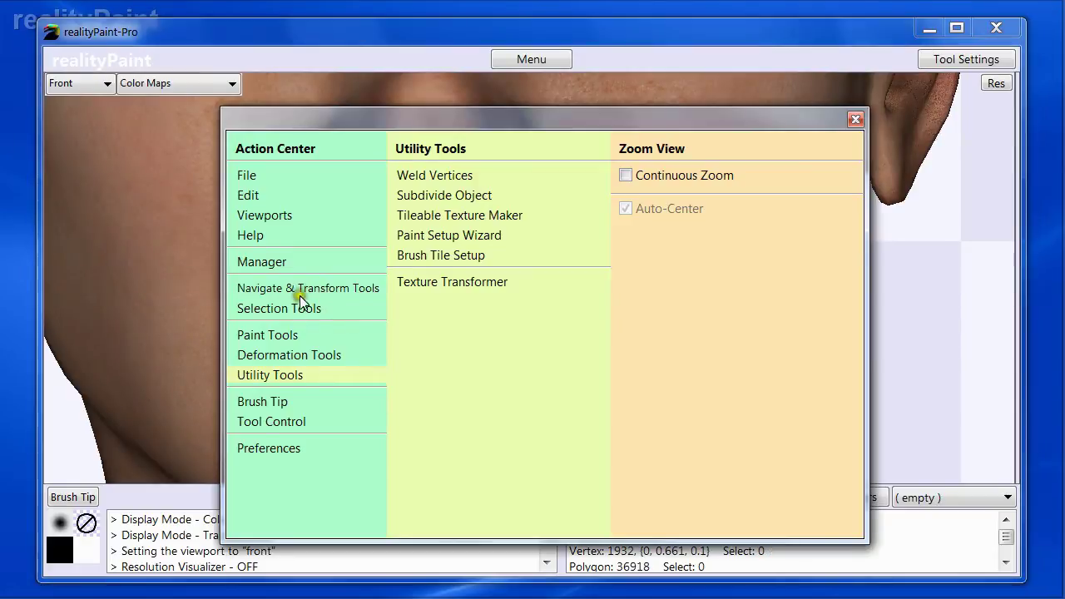
pyautogui.click(268, 306)
pyautogui.click(410, 175)
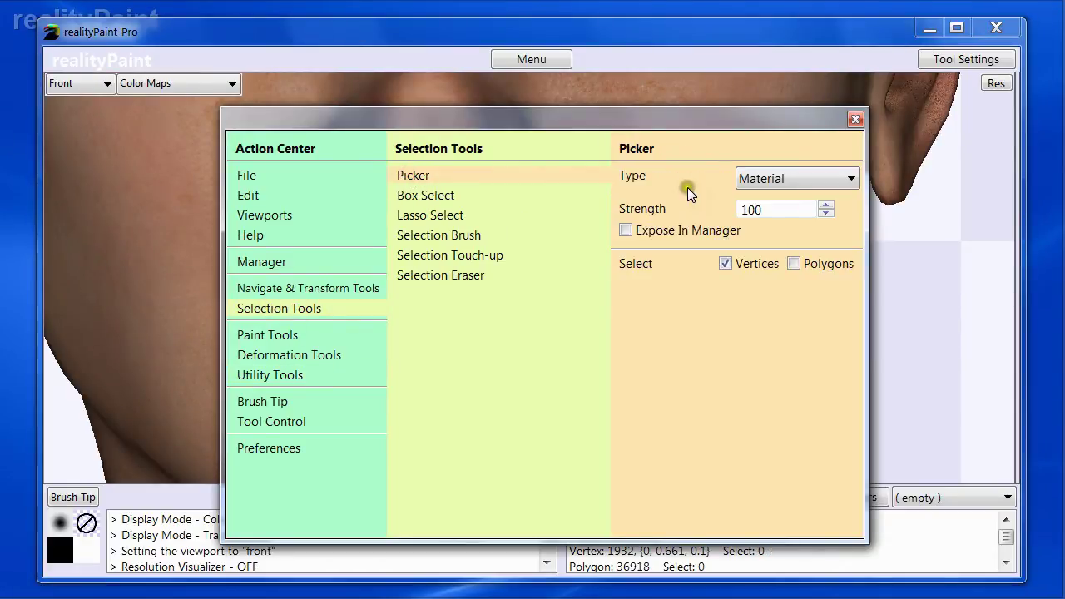
pyautogui.click(753, 179)
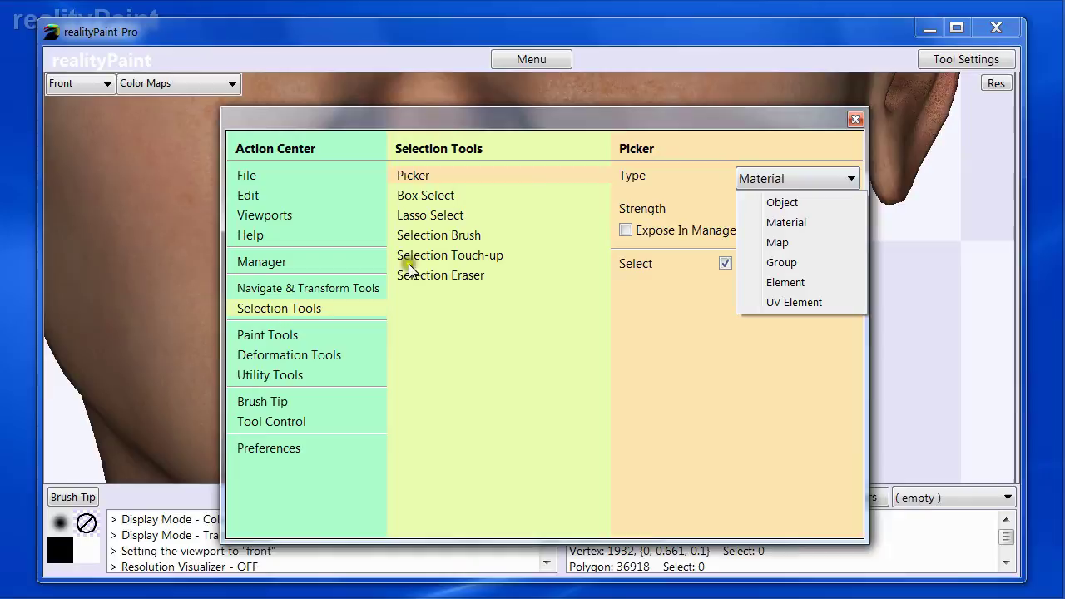
pyautogui.click(787, 222)
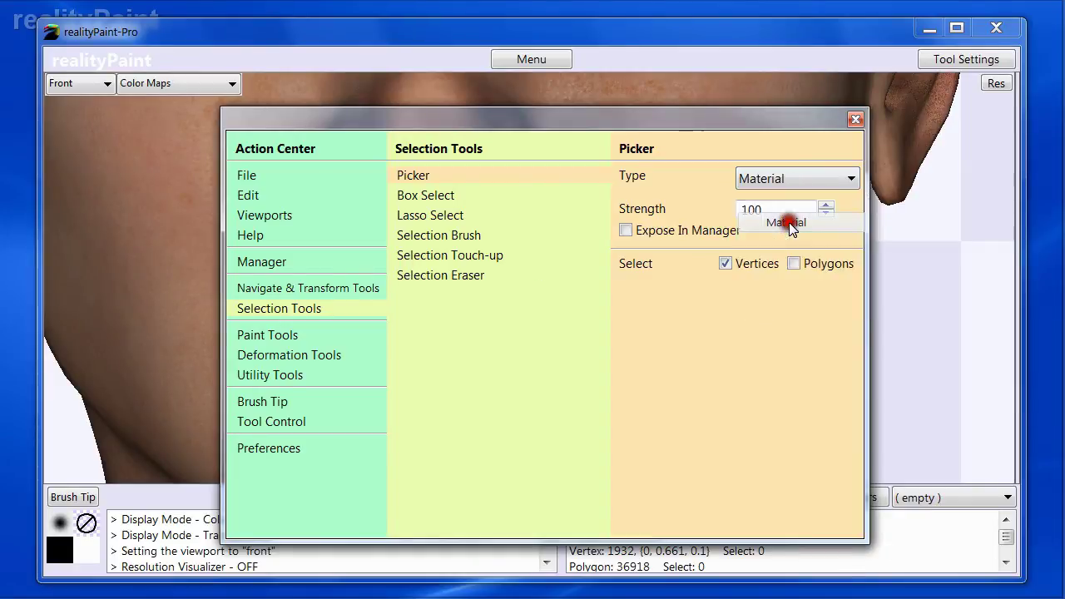
# - Select Dawn's face and lips materials and hide the selected surfaces
pyautogui.click(286, 233)
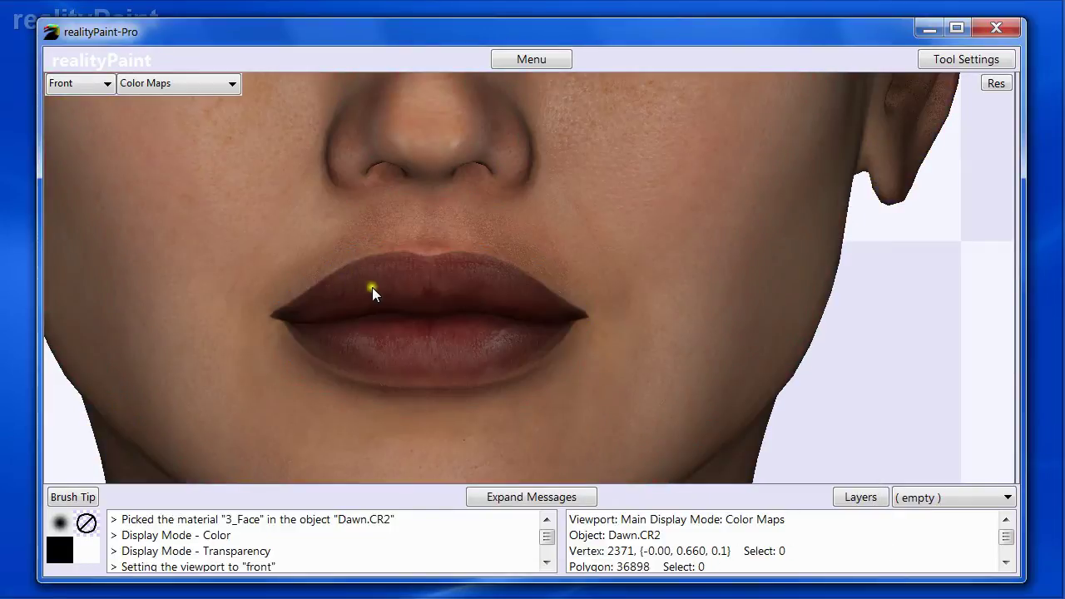
pyautogui.click(374, 288)
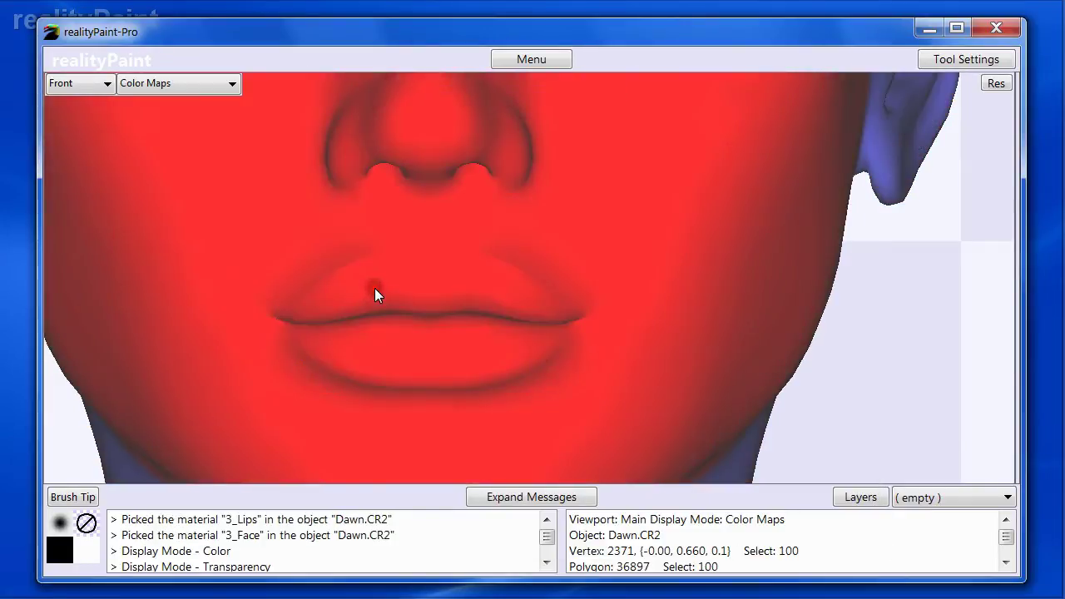
pyautogui.rightClick(300, 288)
pyautogui.click(248, 193)
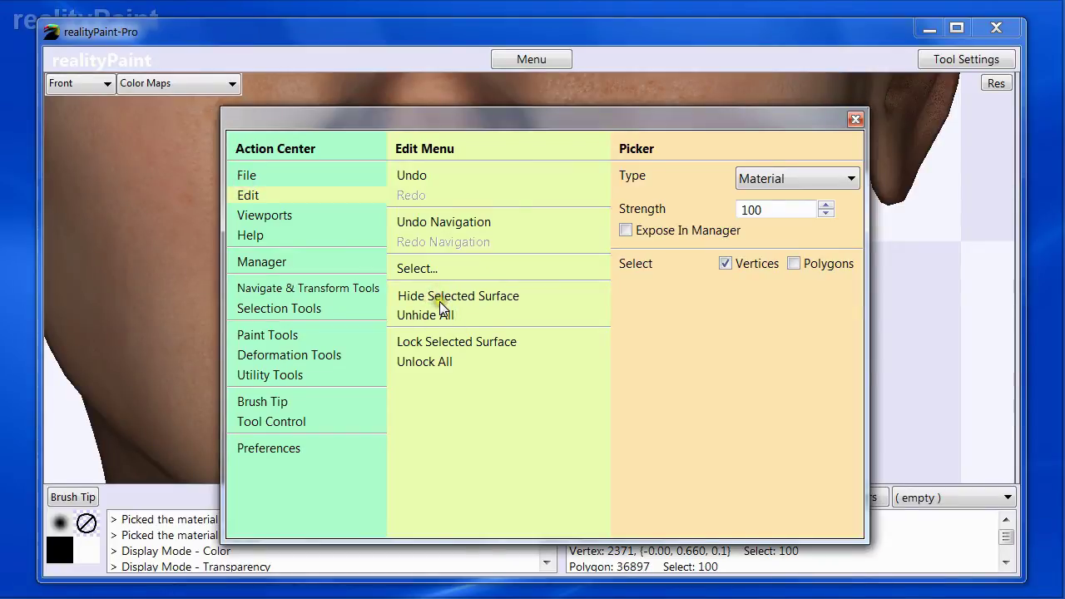
pyautogui.click(440, 299)
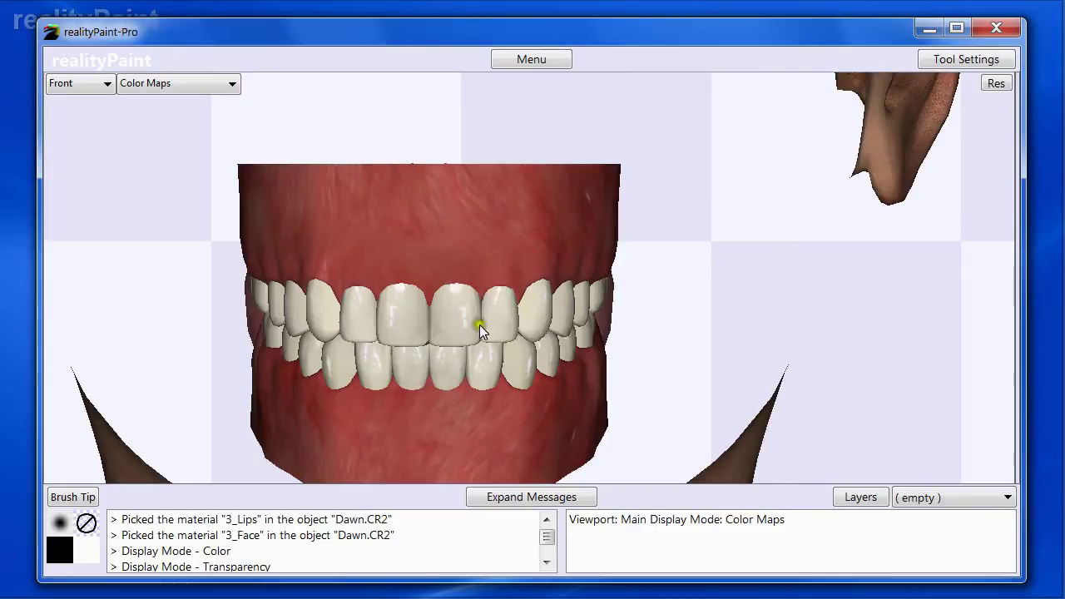
# - Examine Dawn's exposed teeth, gums, tongue and eyeballs from several angles
pyautogui.moveTo(374, 364); pyautogui.dragTo(487, 250, button='middle')
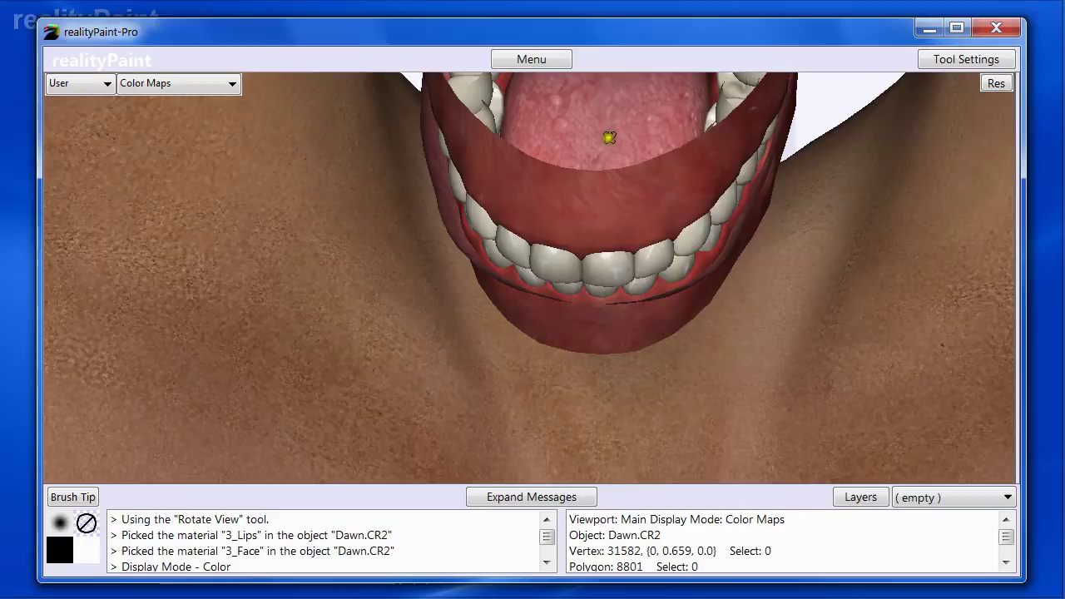
pyautogui.moveTo(588, 202); pyautogui.dragTo(551, 86)
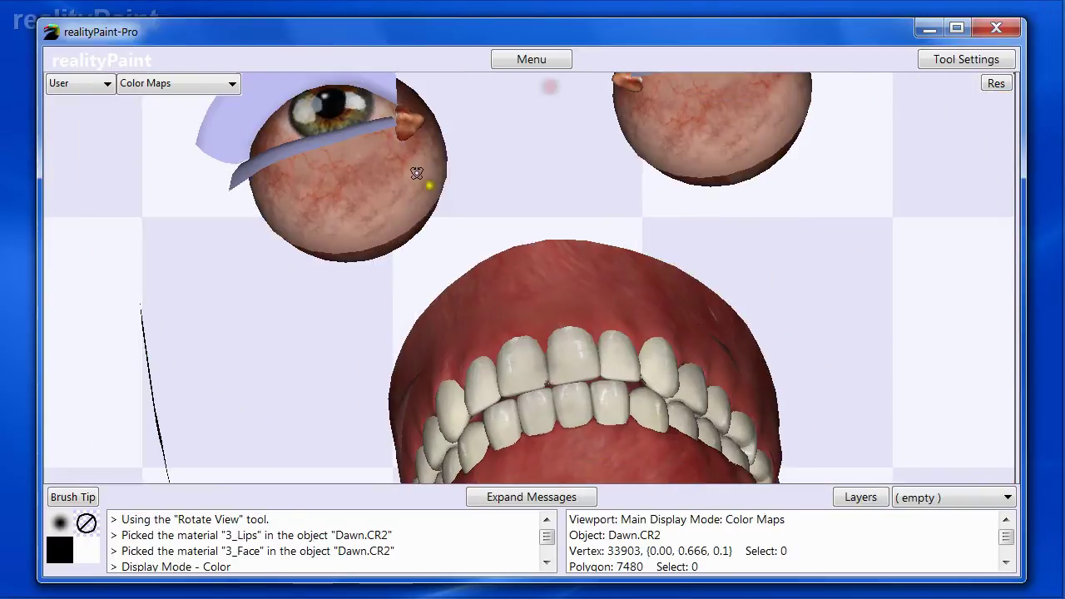
pyautogui.moveTo(438, 188); pyautogui.dragTo(495, 216)
pyautogui.moveTo(493, 213); pyautogui.dragTo(428, 266, button='middle')
pyautogui.moveTo(571, 397); pyautogui.dragTo(634, 418, button='middle')
pyautogui.moveTo(634, 417); pyautogui.dragTo(632, 418)
# - Unhide all of Dawn's hidden surfaces
pyautogui.press('space')
pyautogui.click(397, 196)
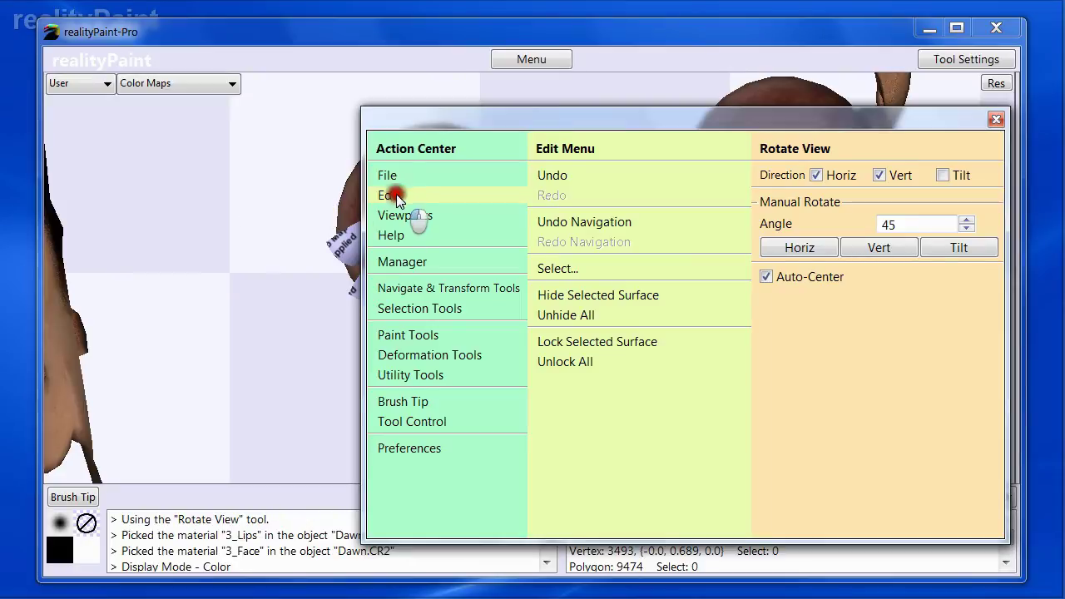
pyautogui.click(571, 322)
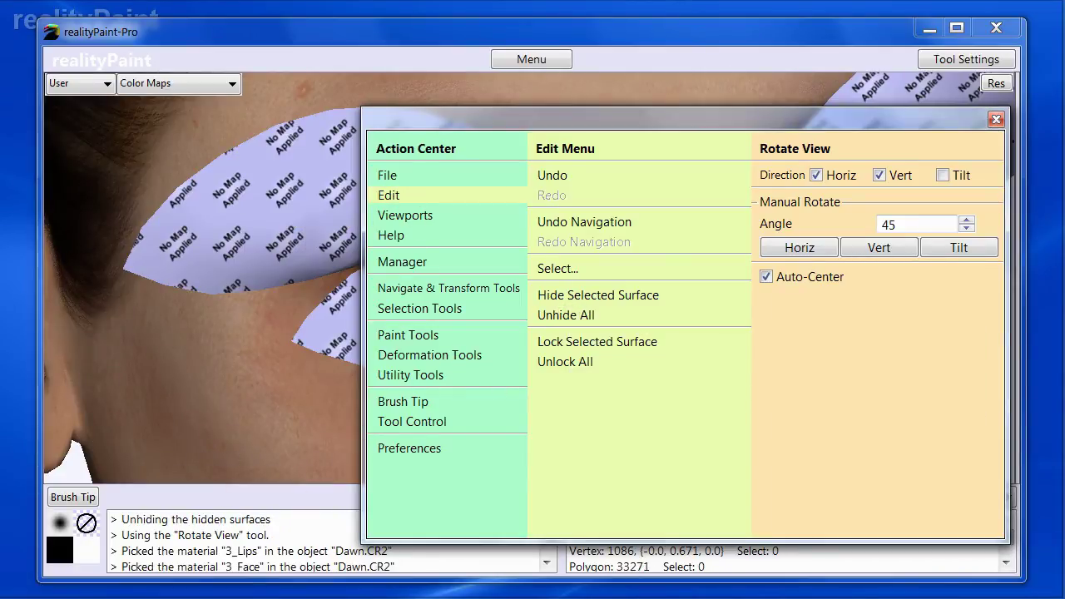
# - Minimize realityPaint, switch to Poser and frame Dawn's head and shoulders closer with the main camera
pyautogui.click(928, 29)
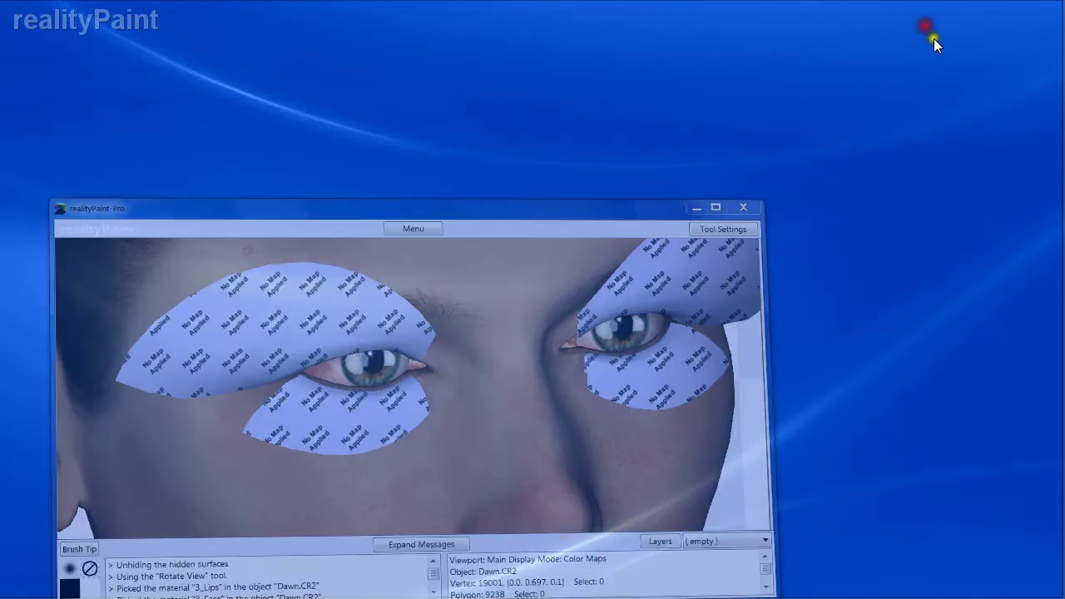
pyautogui.hotkey('alt', 'Tab')
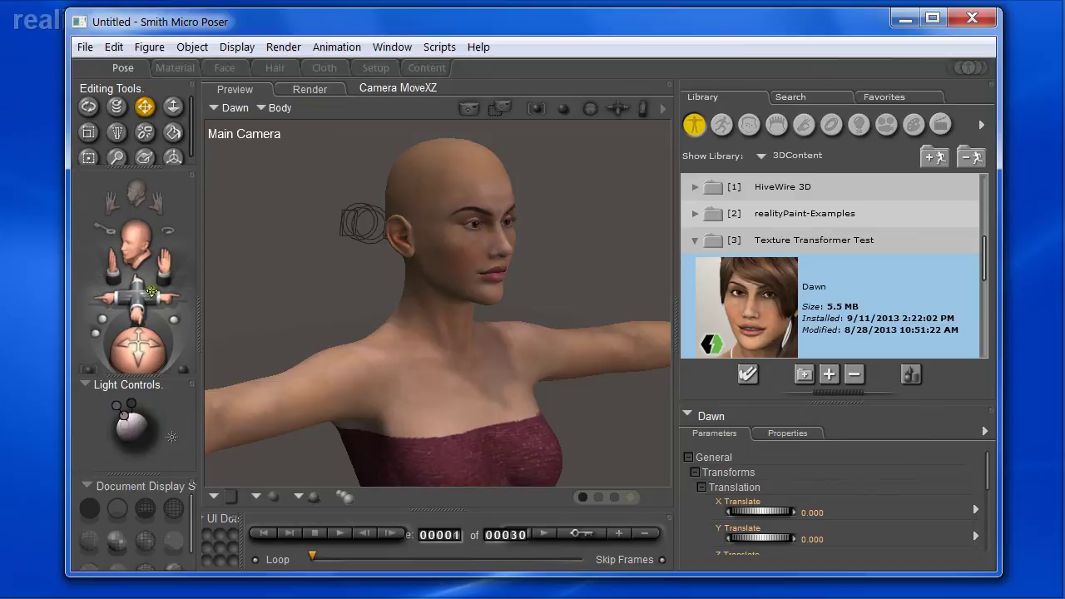
pyautogui.moveTo(152, 291); pyautogui.dragTo(161, 344)
pyautogui.moveTo(170, 266); pyautogui.dragTo(169, 261)
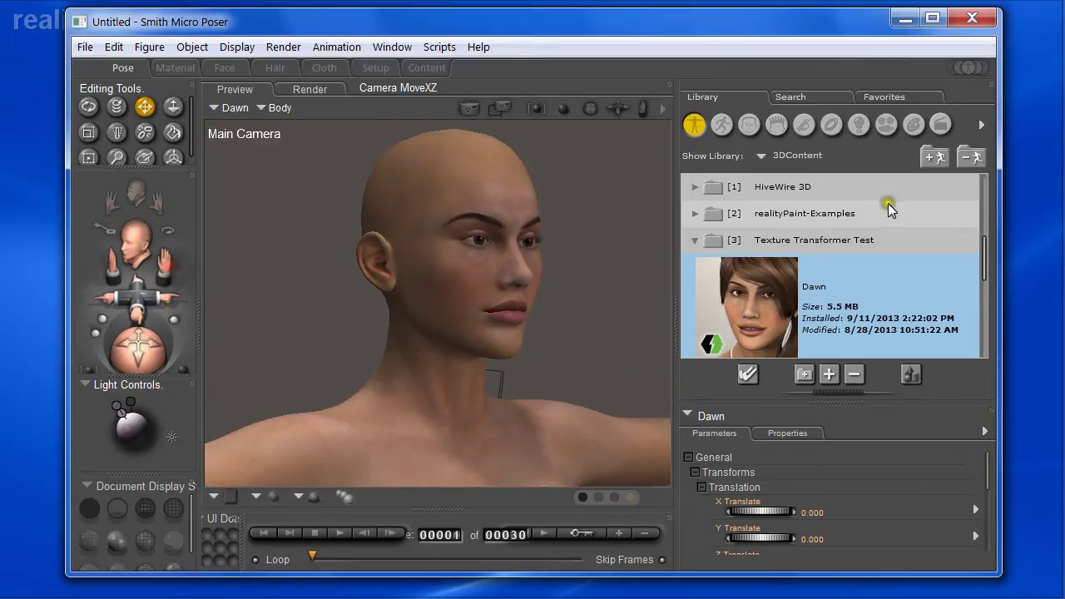
# - Apply the Transformed_MAT item from the Texture Transformer Test library folder to Dawn
pyautogui.moveTo(988, 254); pyautogui.dragTo(999, 320)
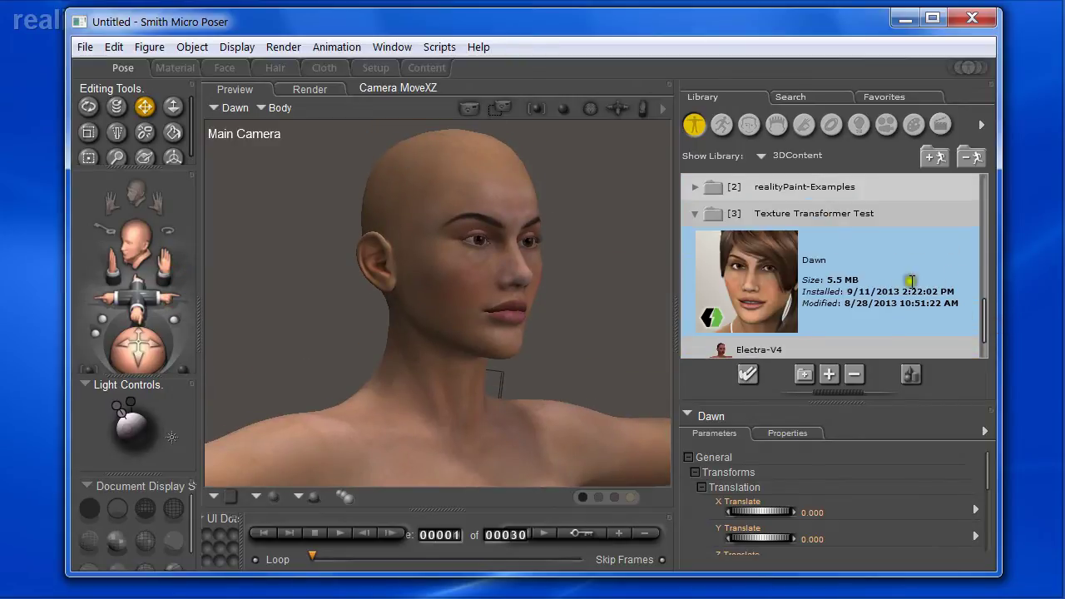
pyautogui.scroll(-1, 897, 298)
pyautogui.scroll(1, 897, 303)
pyautogui.scroll(-1, 943, 303)
pyautogui.scroll(1, 907, 316)
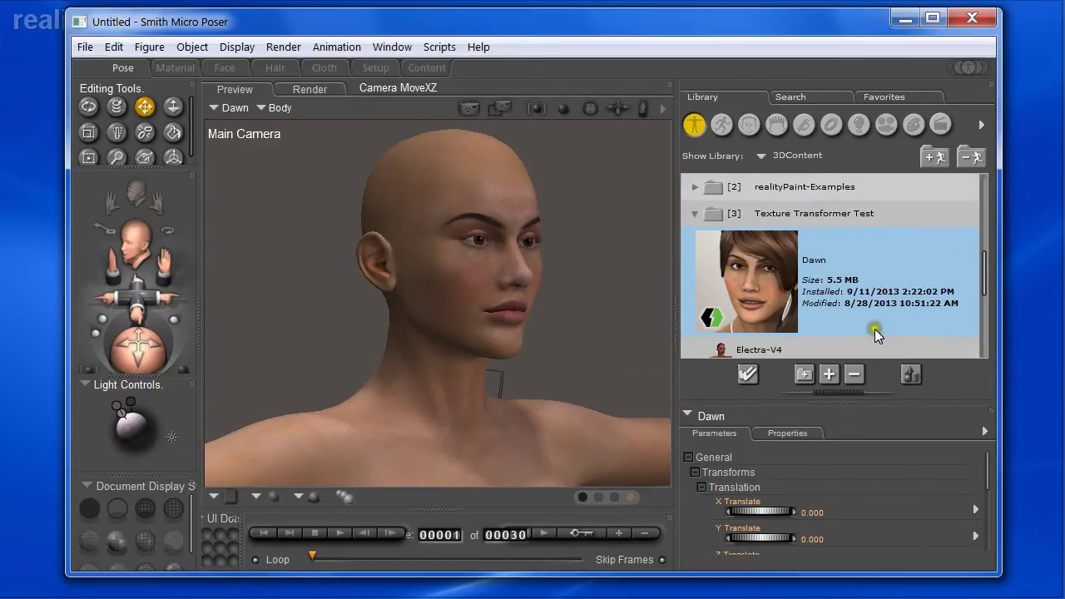
pyautogui.scroll(-1, 986, 292)
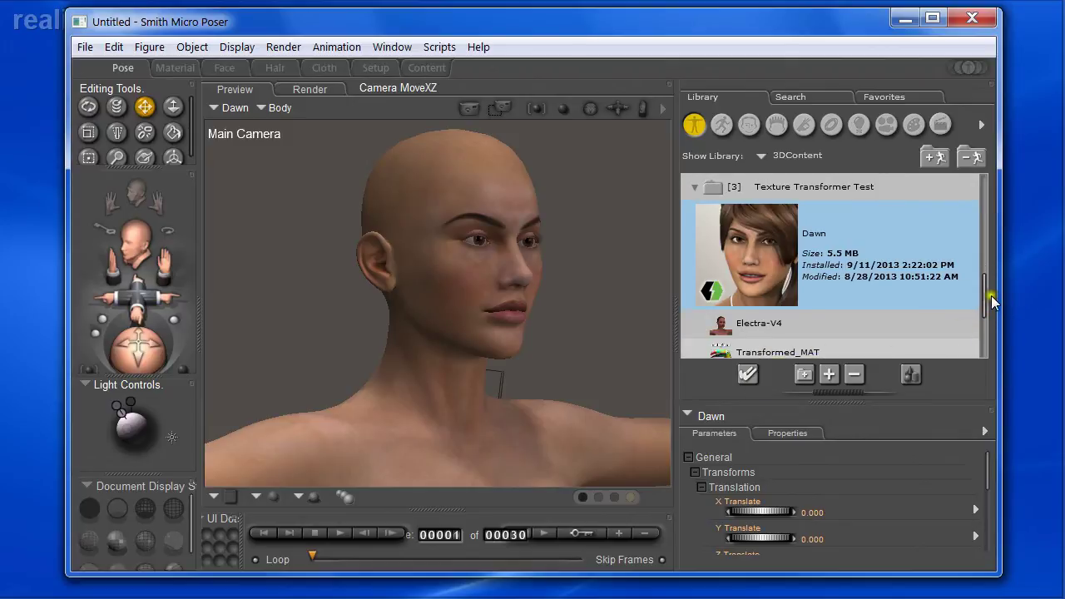
pyautogui.scroll(-1, 983, 306)
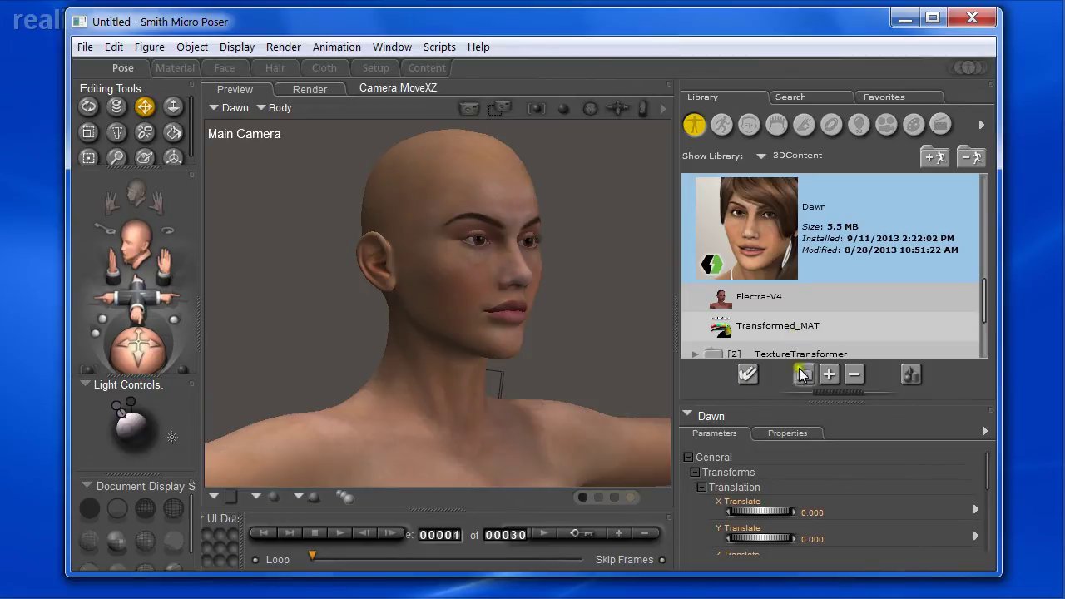
pyautogui.click(797, 325)
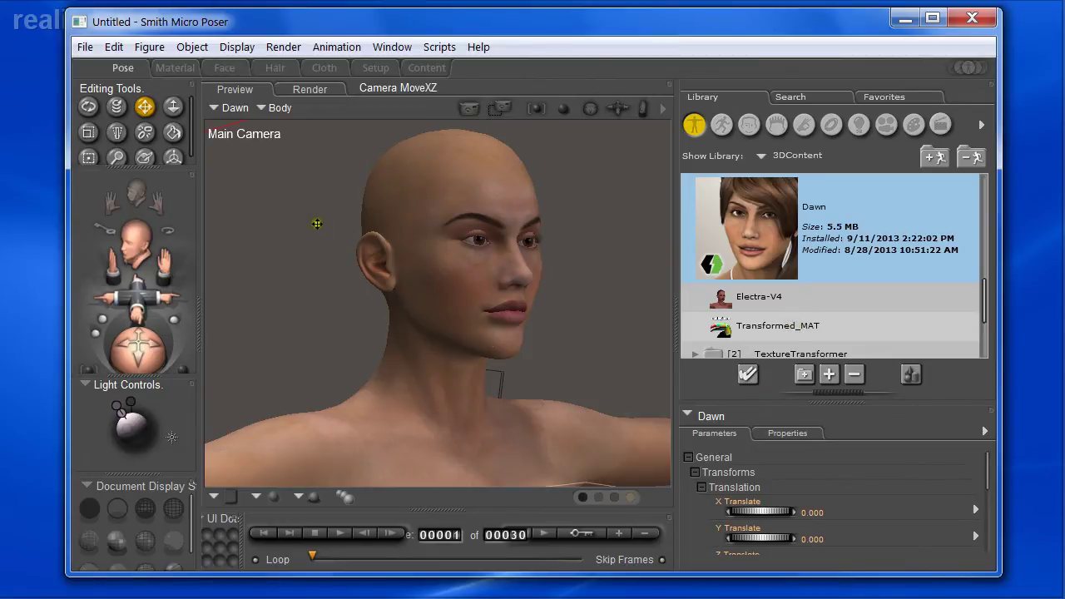
pyautogui.doubleClick(771, 329)
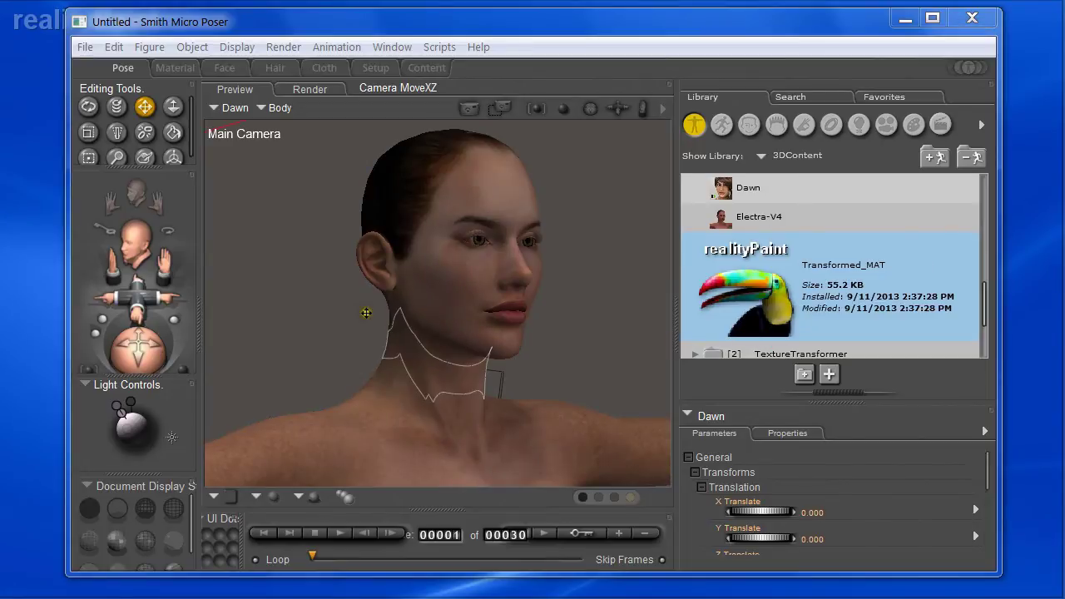
# - Frame Dawn's face in close-up and render it with FireFly
pyautogui.moveTo(132, 297); pyautogui.dragTo(133, 299)
pyautogui.moveTo(162, 267); pyautogui.dragTo(159, 266)
pyautogui.hotkey('ctrl', 'r')
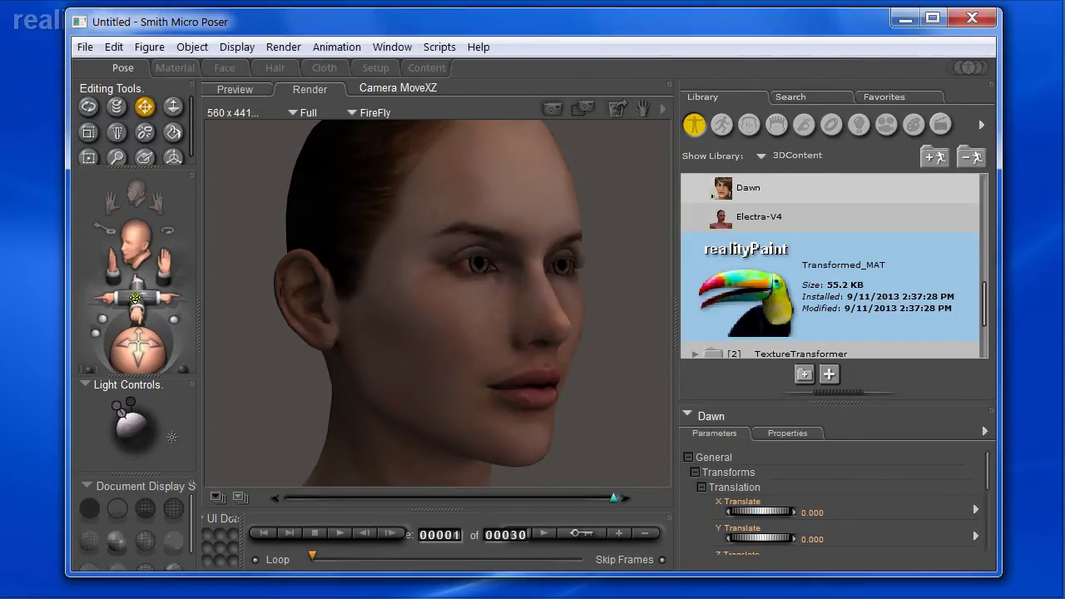
# - Frame Dawn's eye and eyebrow in close-up and render the view with FireFly
pyautogui.moveTo(134, 298); pyautogui.dragTo(134, 303)
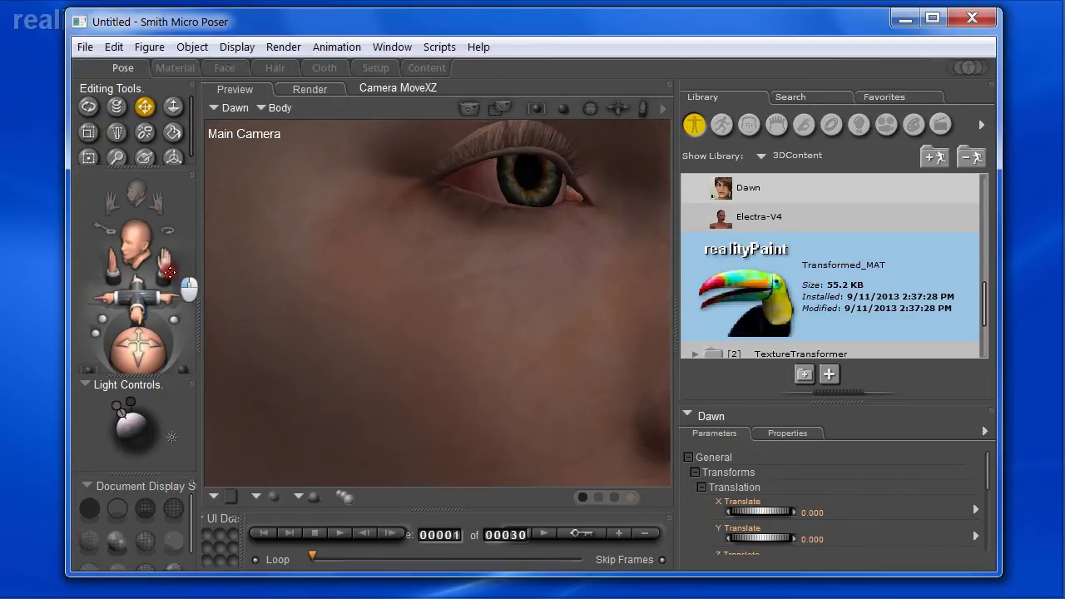
pyautogui.moveTo(169, 273); pyautogui.dragTo(160, 278)
pyautogui.hotkey('ctrl', 'r')
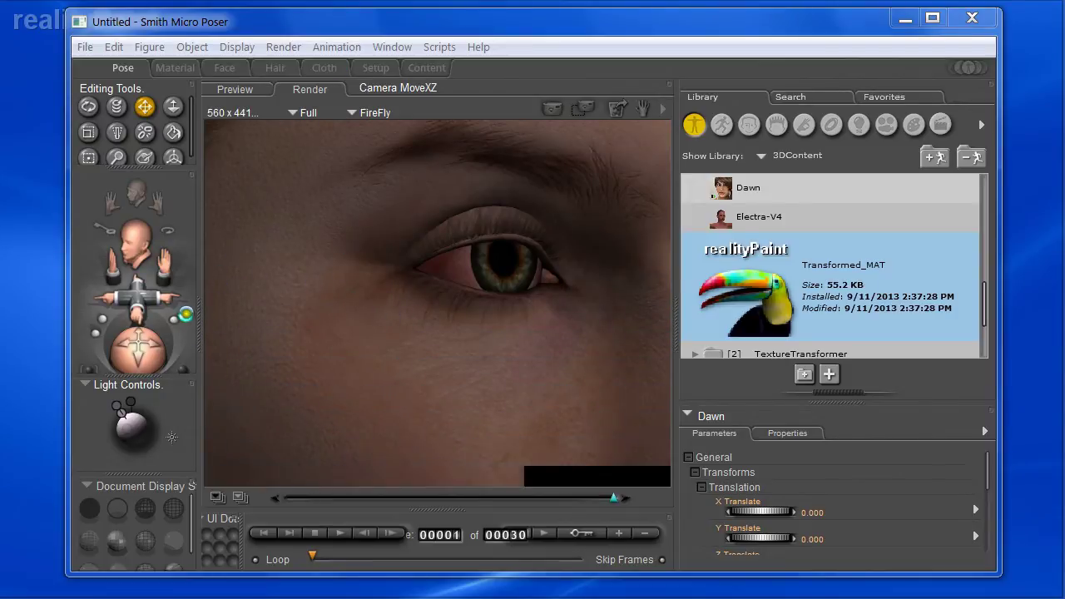
# - Show the 3_Face material in the Material room and move its rp_Color_Image_Map and rp_Bump_Image_Map nodes apart
pyautogui.click(176, 68)
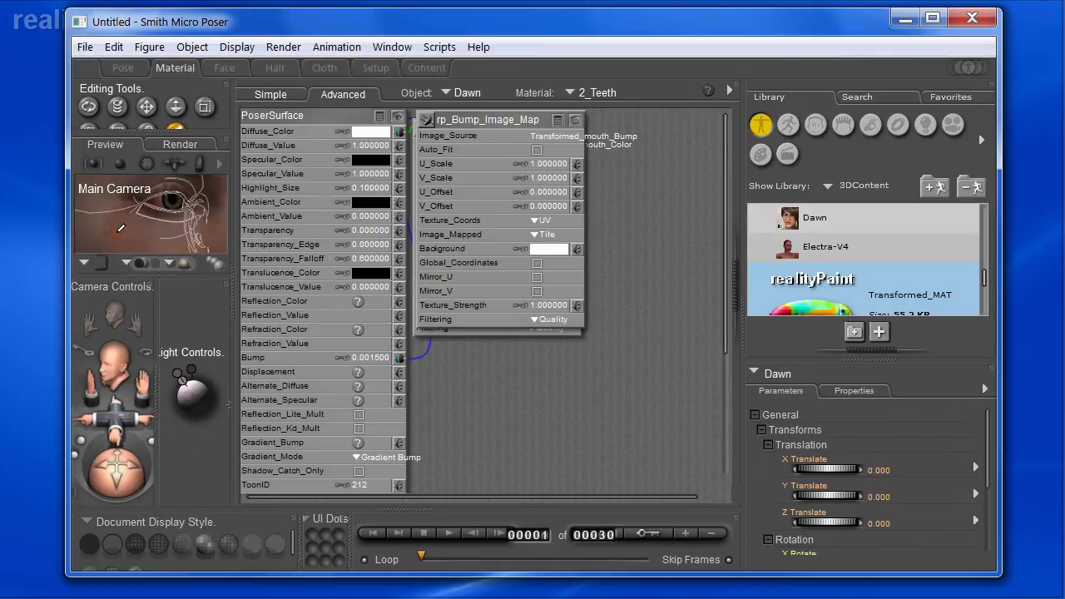
pyautogui.click(117, 233)
pyautogui.moveTo(497, 123); pyautogui.dragTo(554, 141)
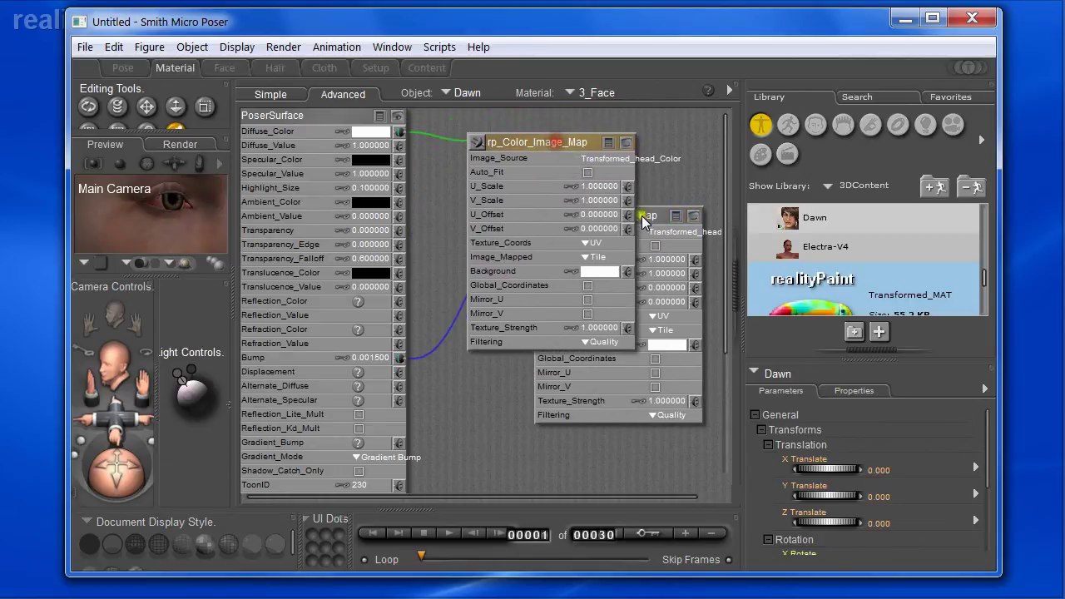
pyautogui.moveTo(645, 219); pyautogui.dragTo(640, 286)
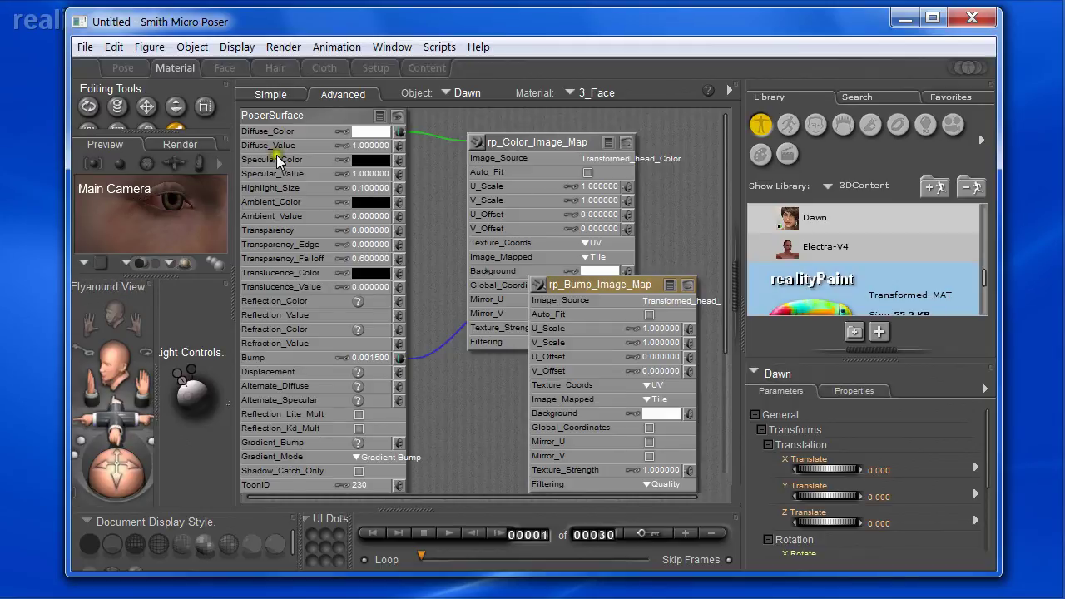
# - Return to the Pose room and pull the main camera back to show Dawn's head and upper body
pyautogui.click(136, 68)
pyautogui.moveTo(143, 315); pyautogui.dragTo(164, 348)
pyautogui.moveTo(98, 598)
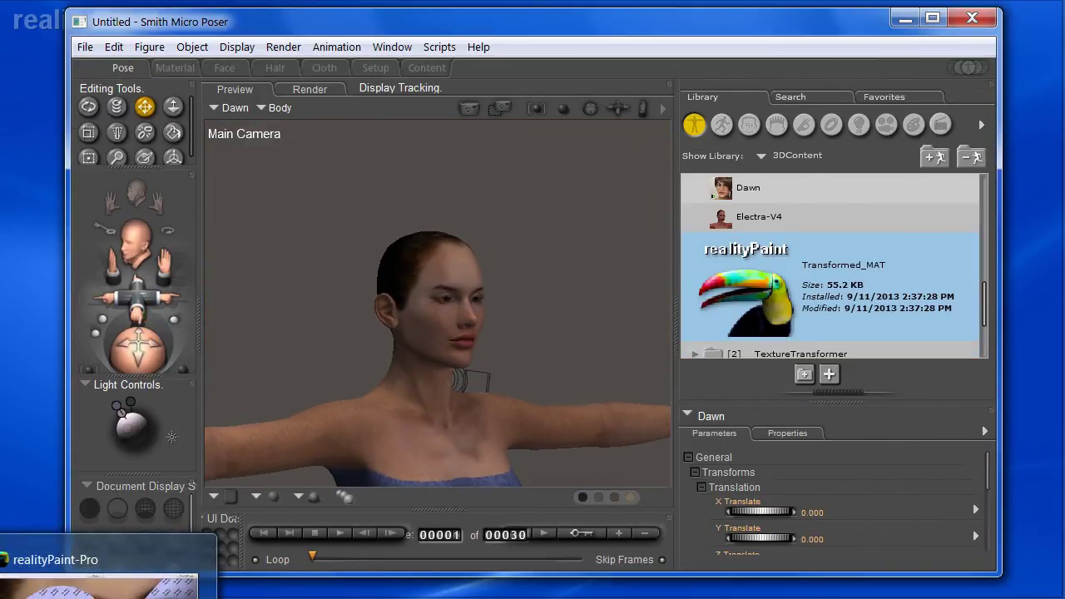